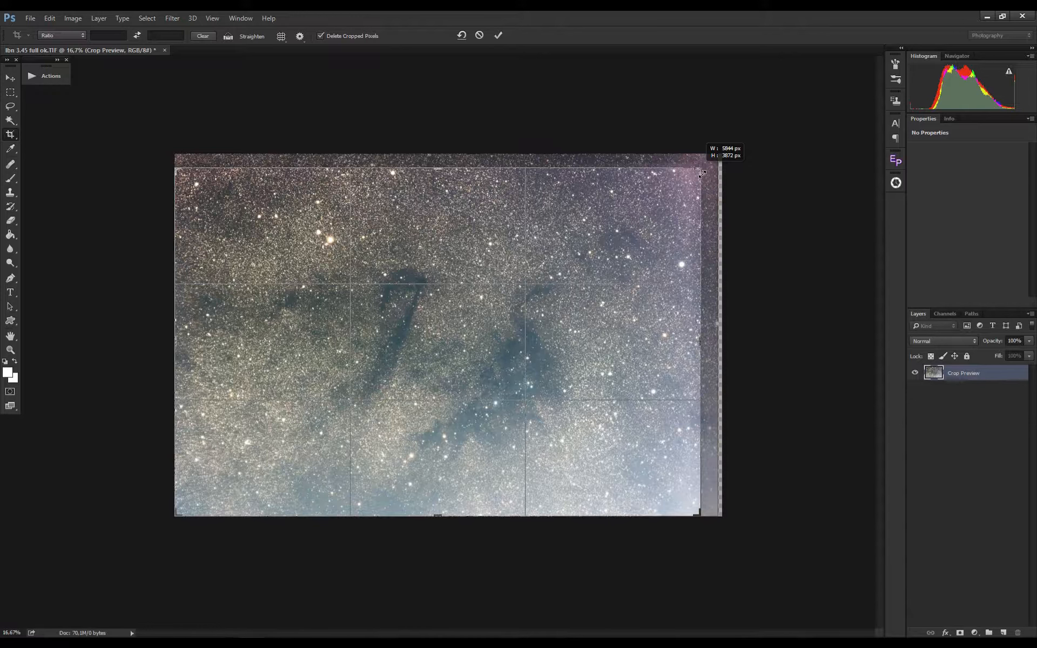
Crop the stacked image tighter on all four sides to cut off the uneven stacking borders
key("alt")
left_click_drag(702, 173, 691, 175)
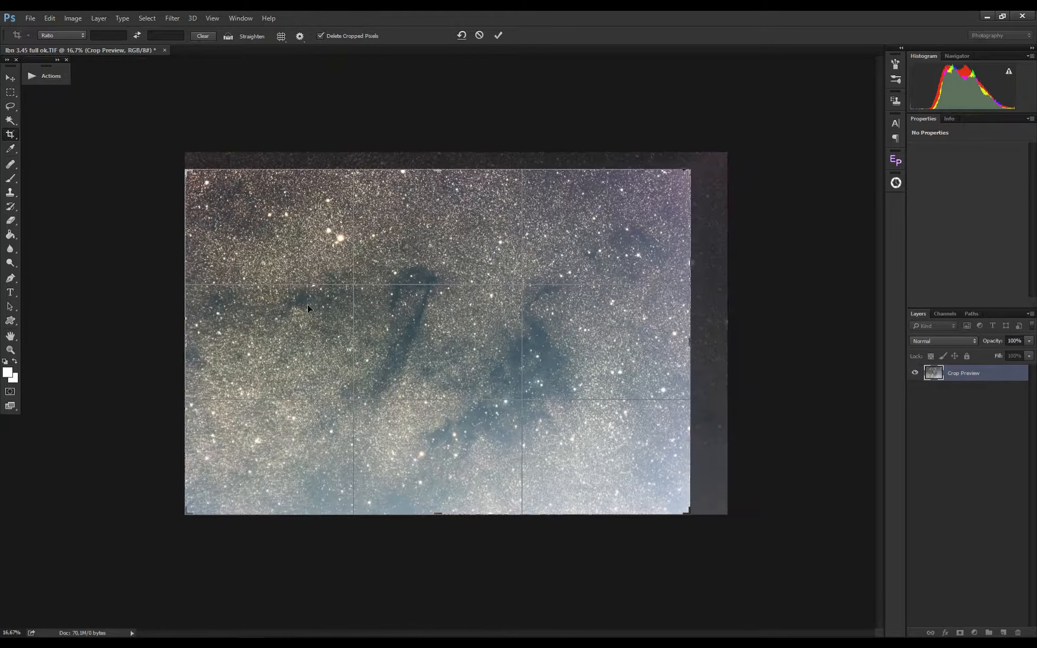
left_click_drag(189, 344, 198, 344)
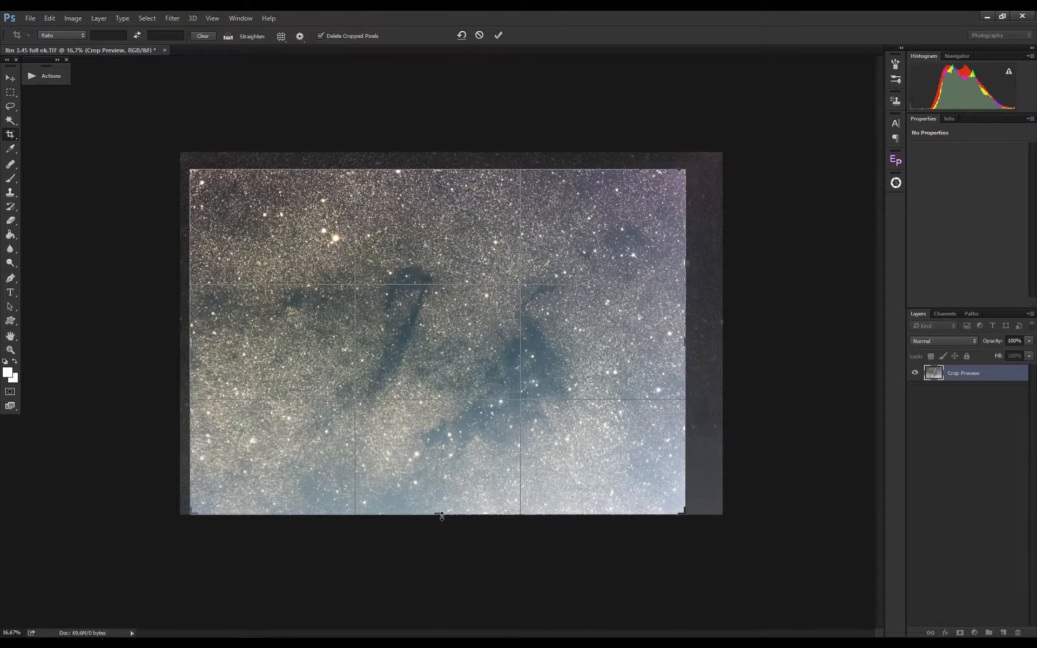
left_click_drag(440, 514, 444, 510)
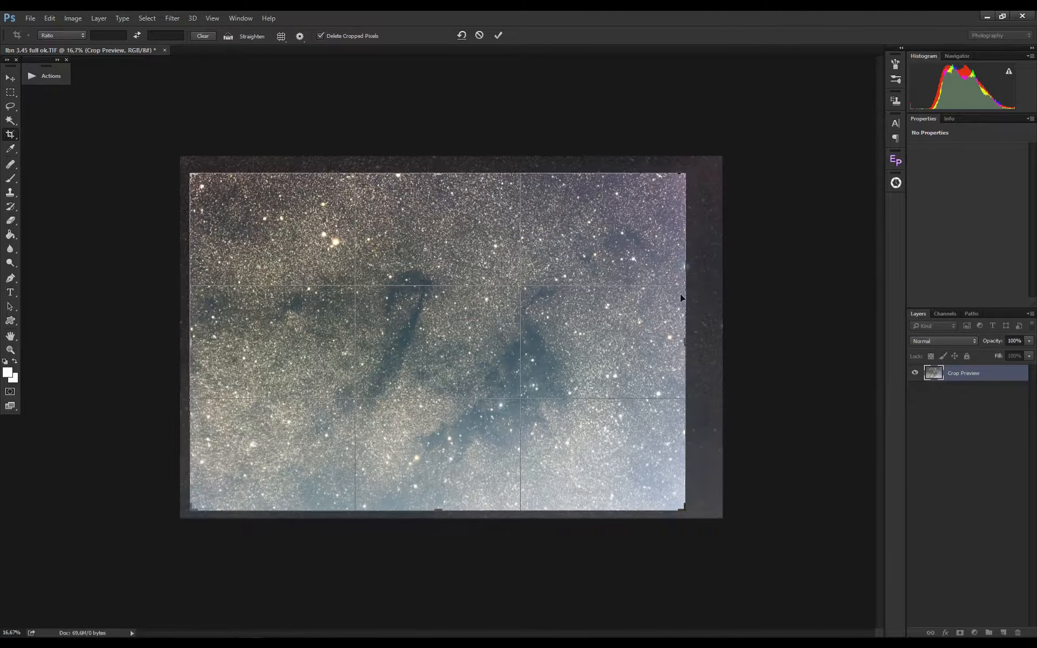
left_click(497, 36)
key("z")
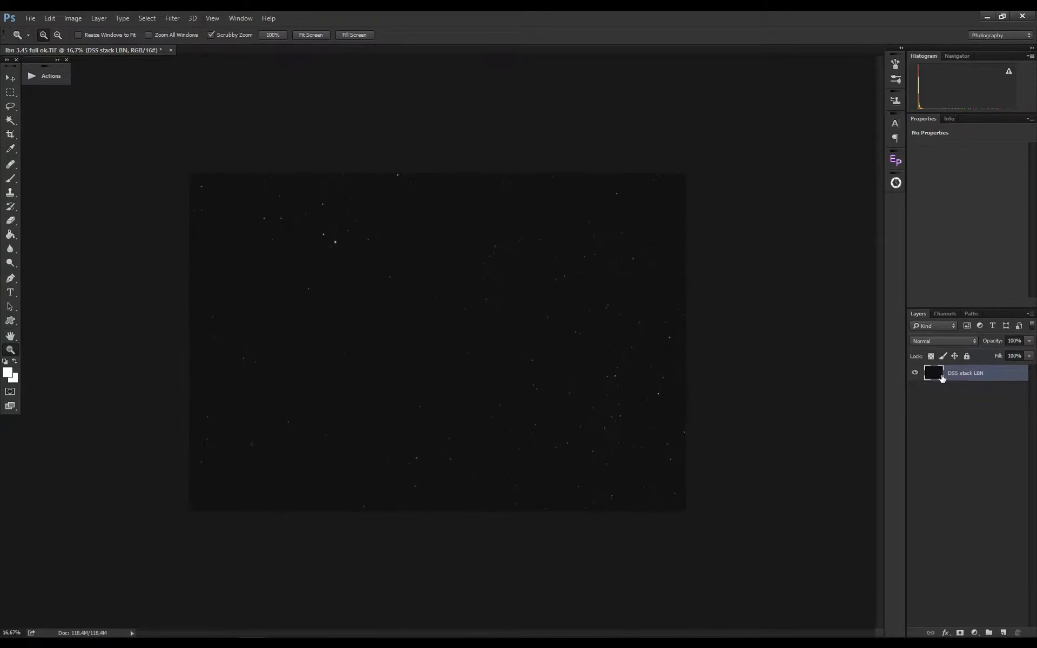
Run the Levels Stretch action on the DSS stack LBN layer and set its first gray point to 2.66
left_click(60, 80)
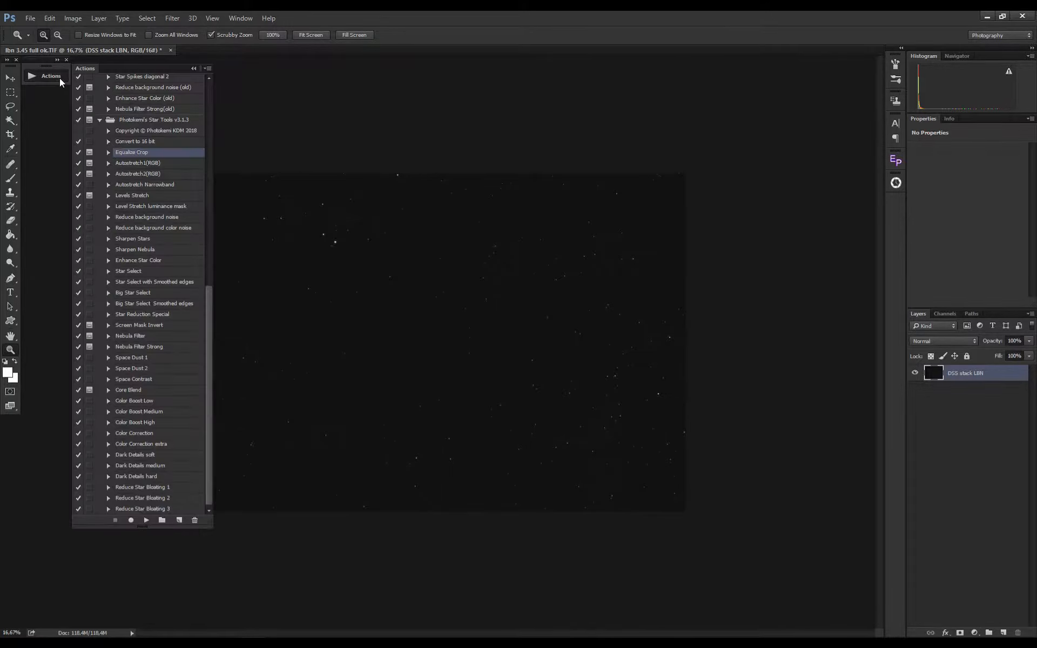
left_click(180, 198)
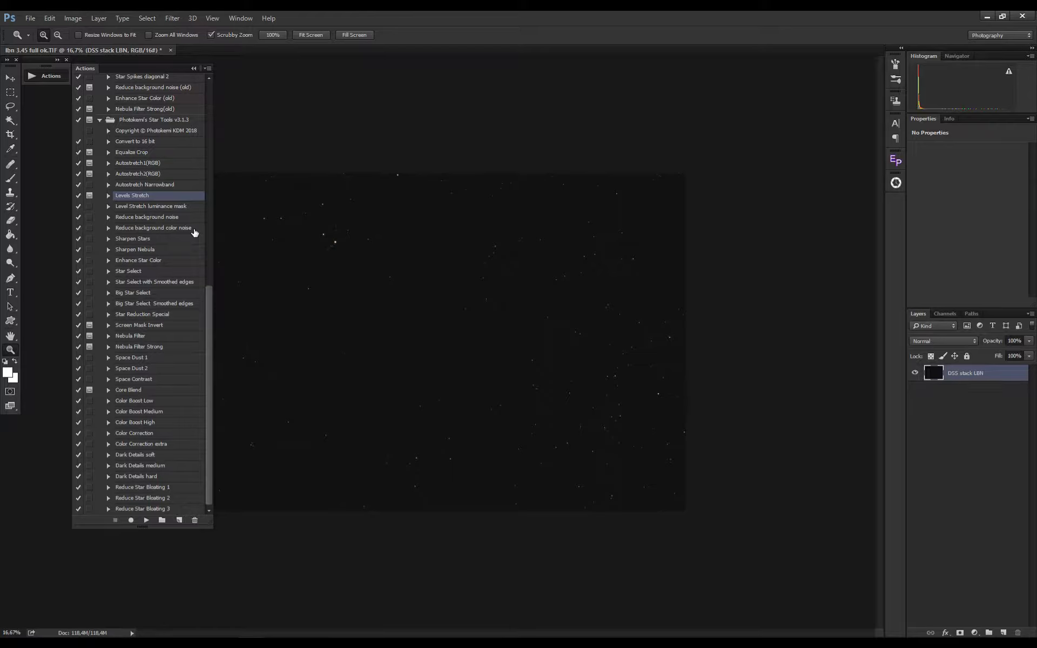
left_click(146, 520)
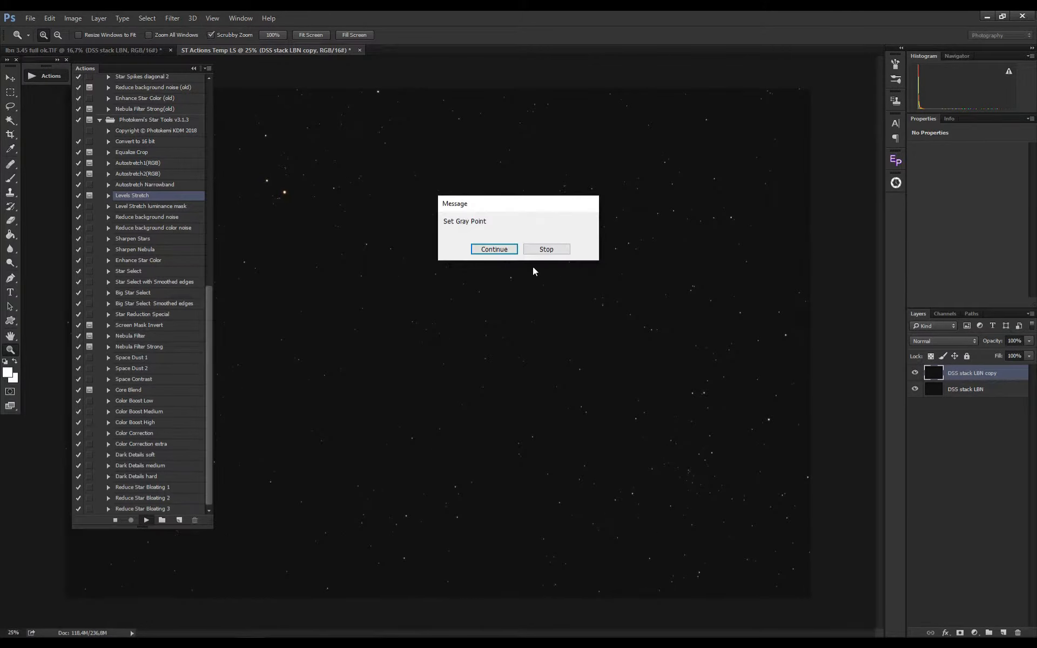
left_click(499, 250)
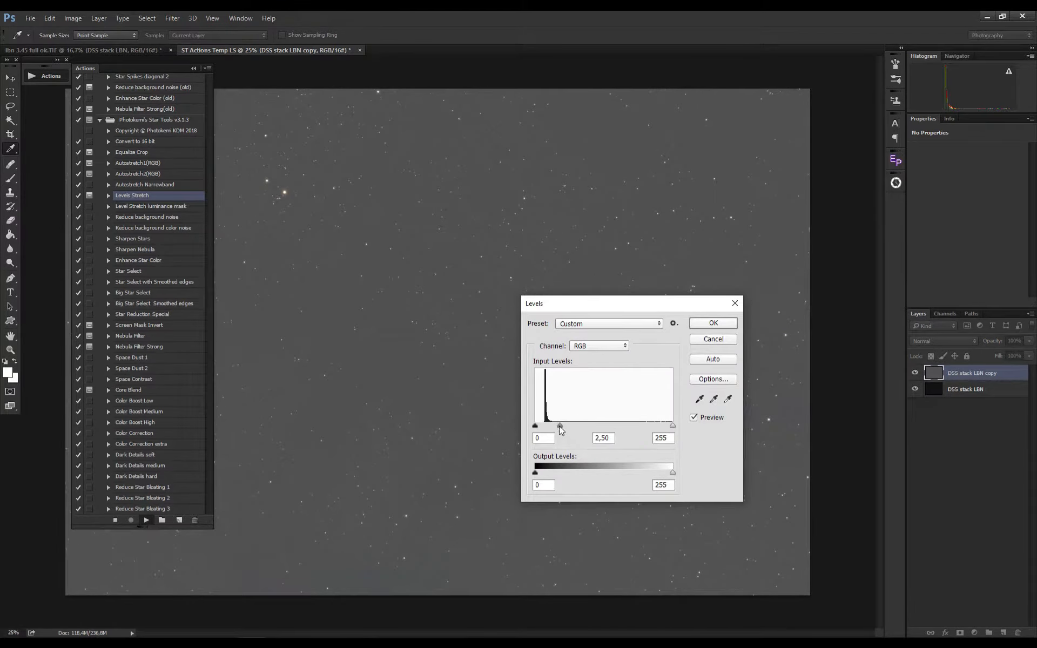
left_click_drag(559, 426, 557, 426)
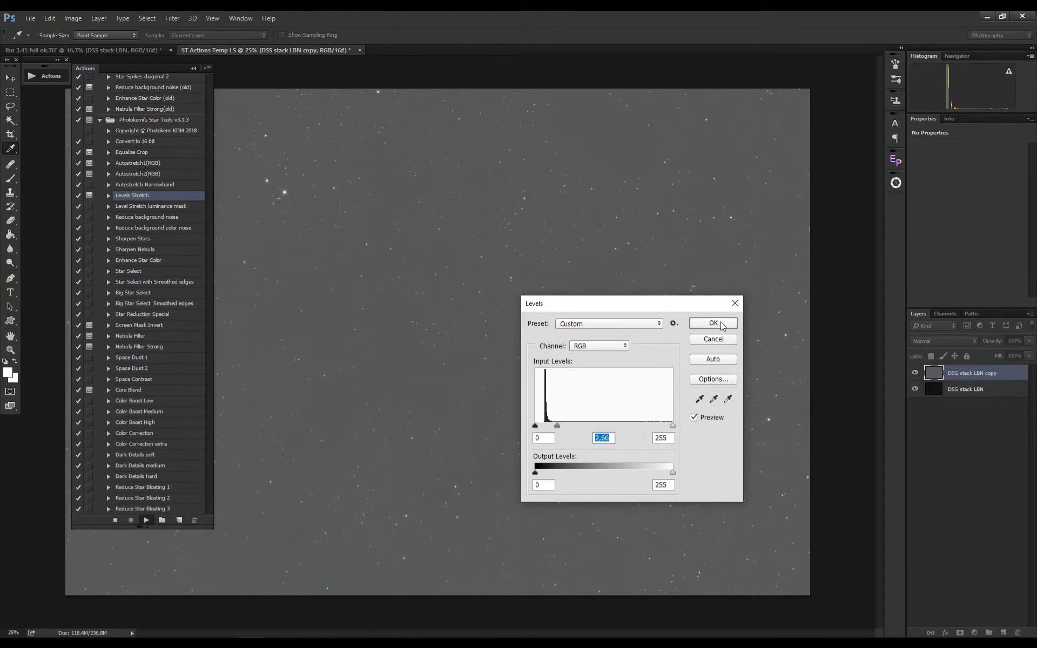
left_click(722, 322)
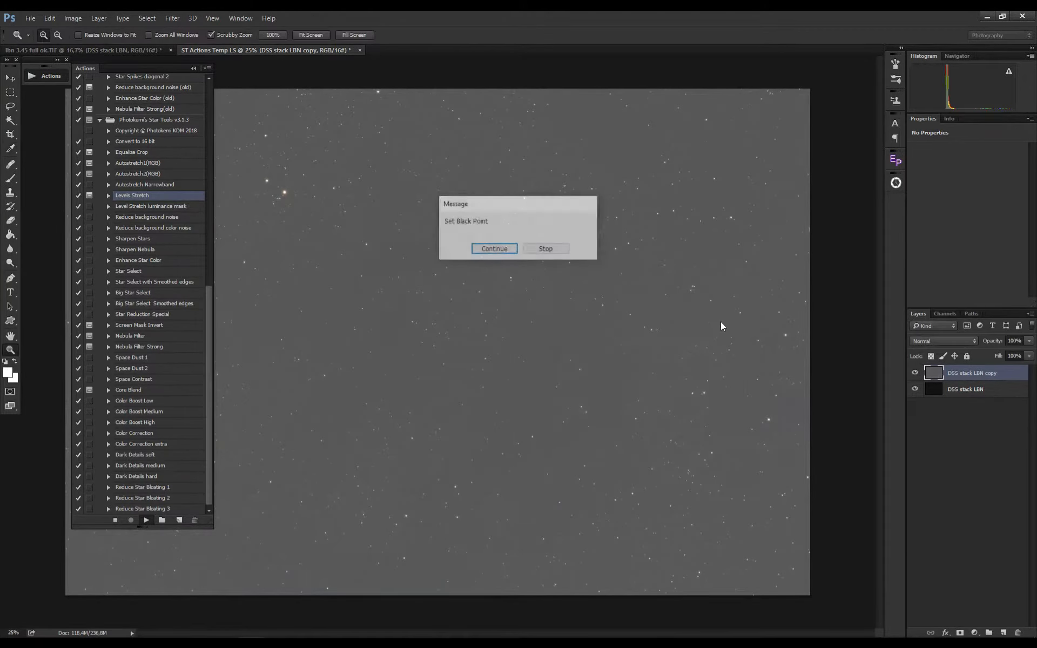
Set the black point of the first stretch pass to 73, just before the histogram peak
left_click(498, 250)
mouse_move(560, 427)
left_mouse_down()
mouse_move(541, 422)
mouse_move(588, 427)
mouse_move(575, 428)
left_mouse_up()
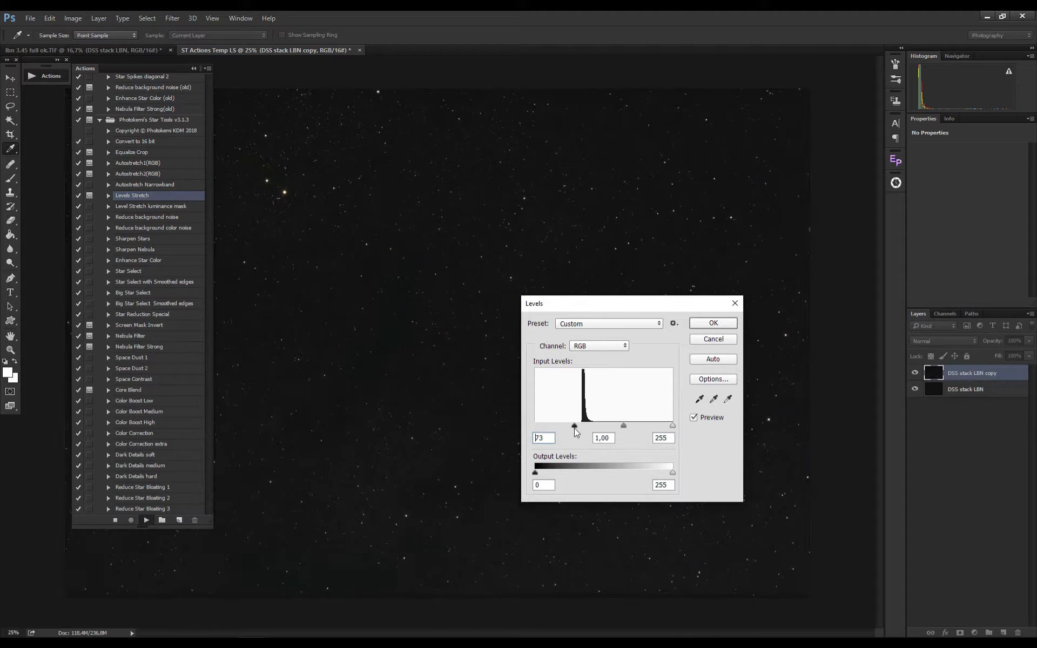
left_click(708, 324)
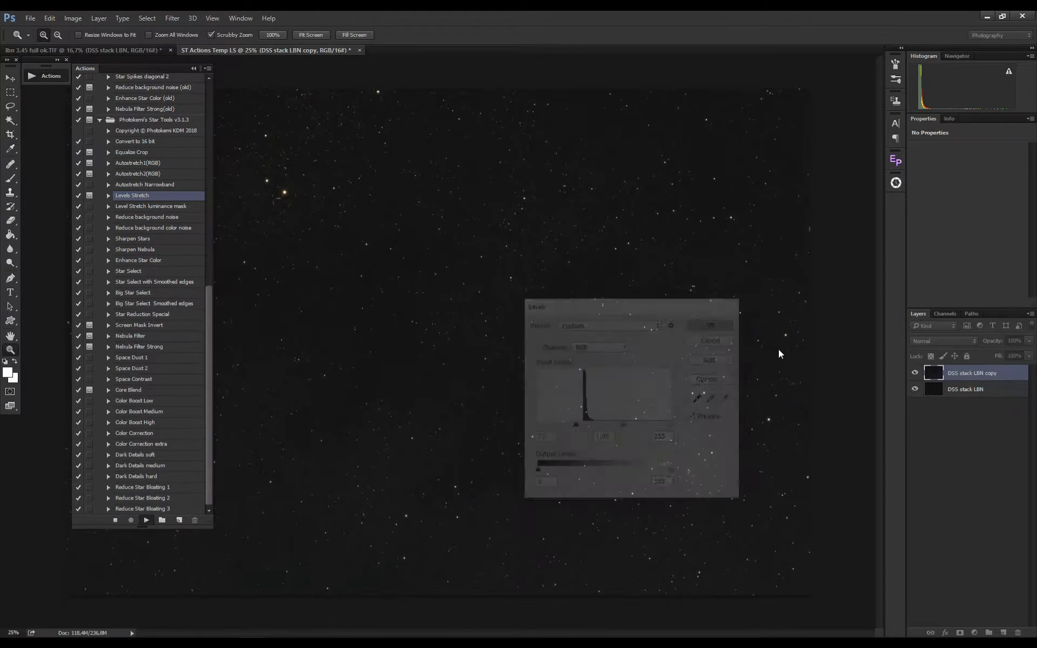
Set the white point of the stretch to 244 in Levels
left_click(506, 252)
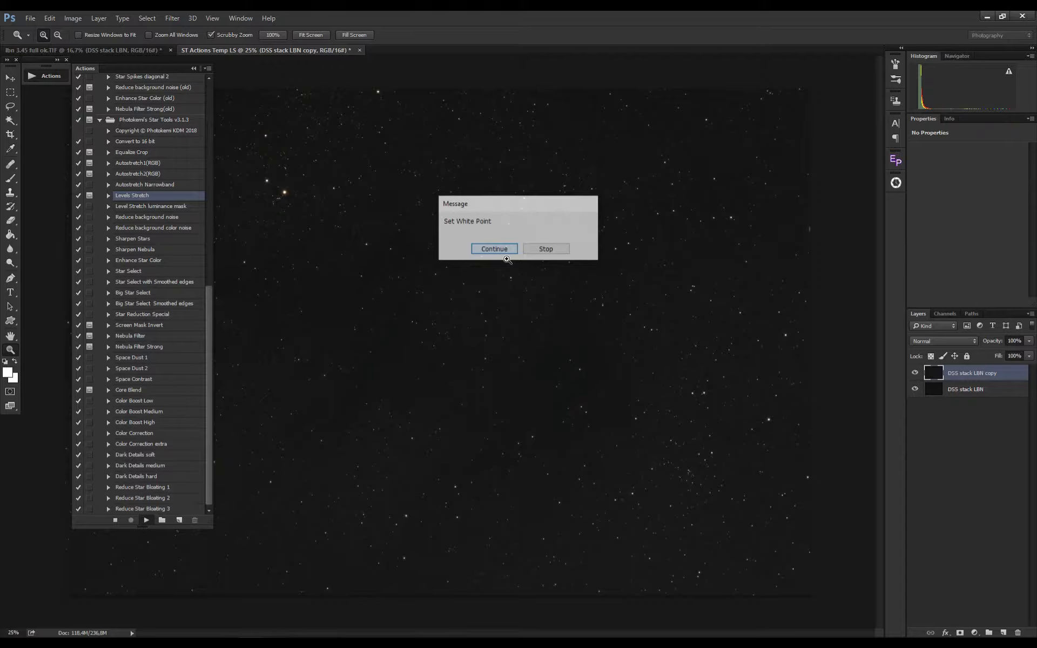
left_click(506, 252)
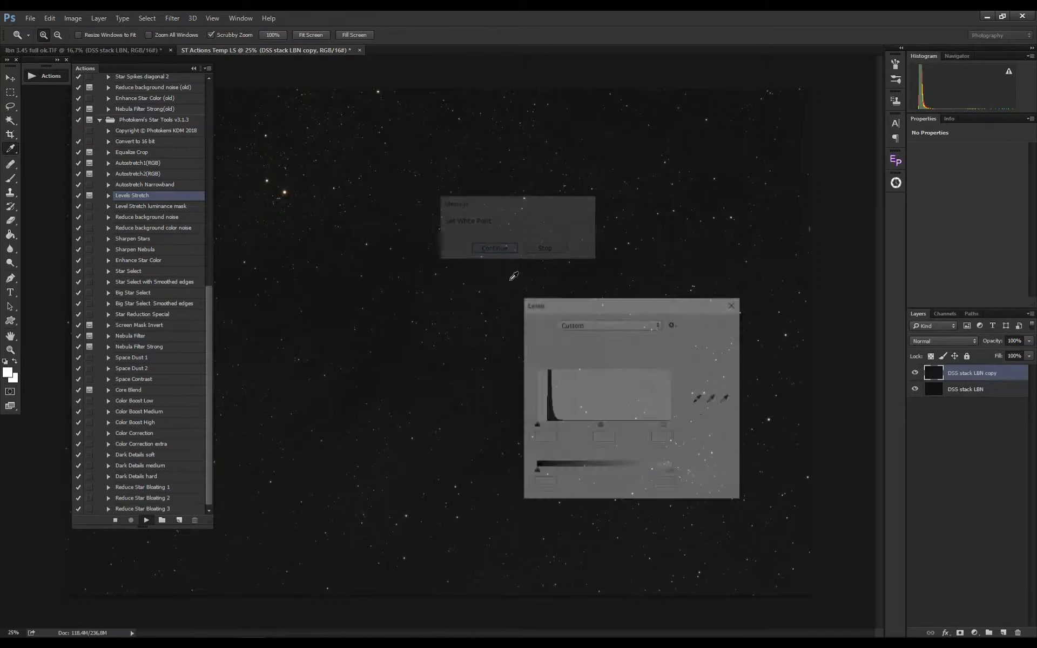
left_click_drag(668, 426, 565, 427)
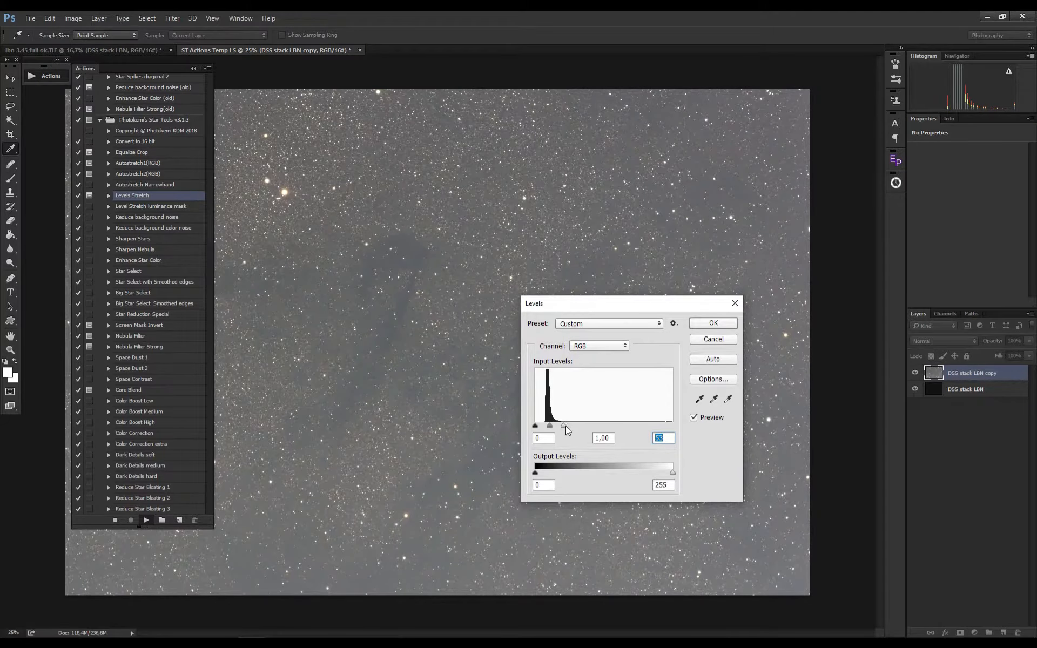
left_click_drag(566, 425, 663, 426)
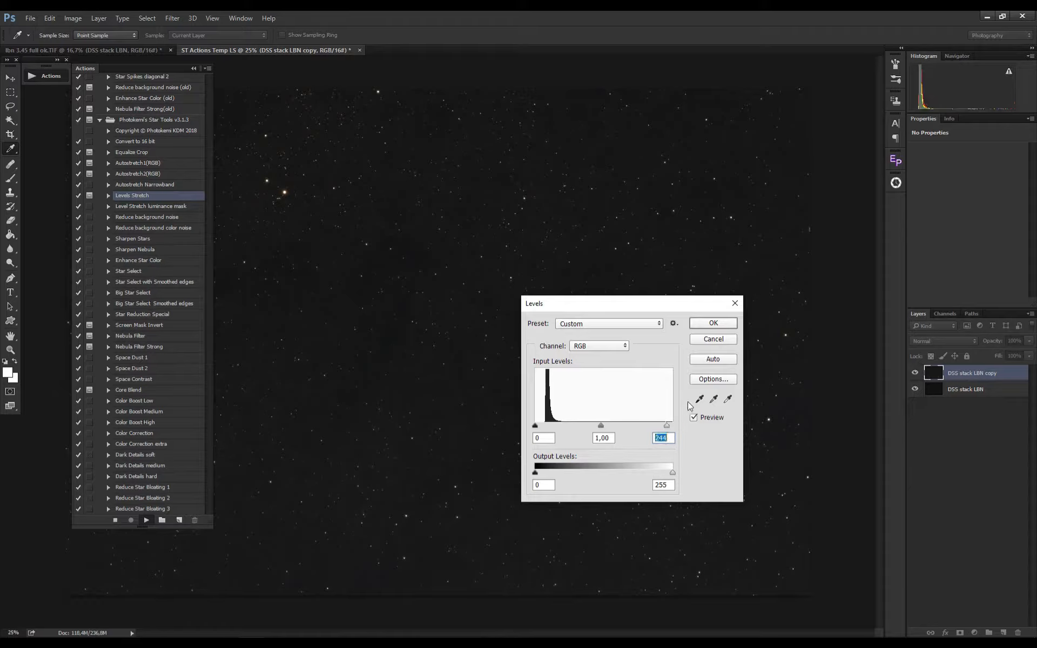
left_click(711, 323)
Brighten the midtones strongly in the second gray-point pass and set its black point to 53
left_click(501, 251)
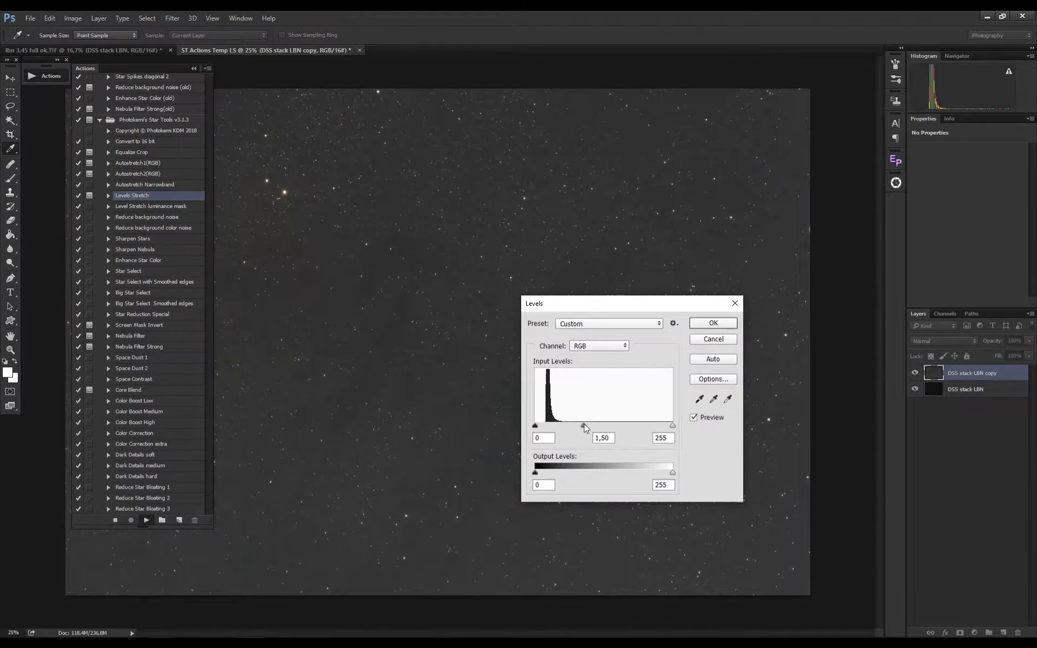
left_click_drag(583, 426, 564, 425)
left_click(699, 324)
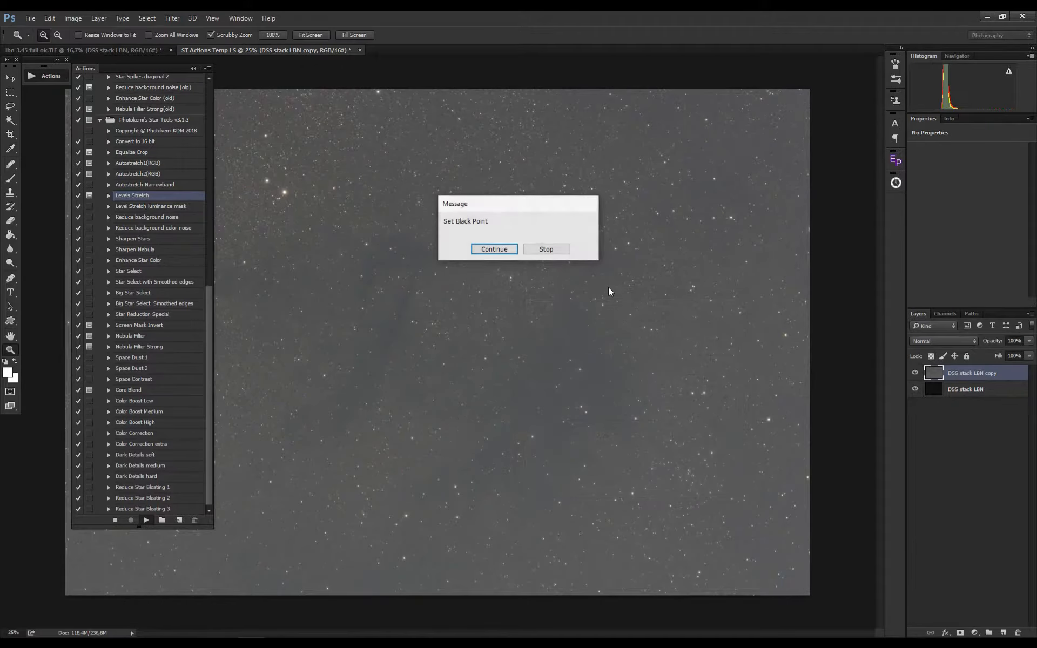
left_click(504, 251)
left_click_drag(548, 425, 565, 425)
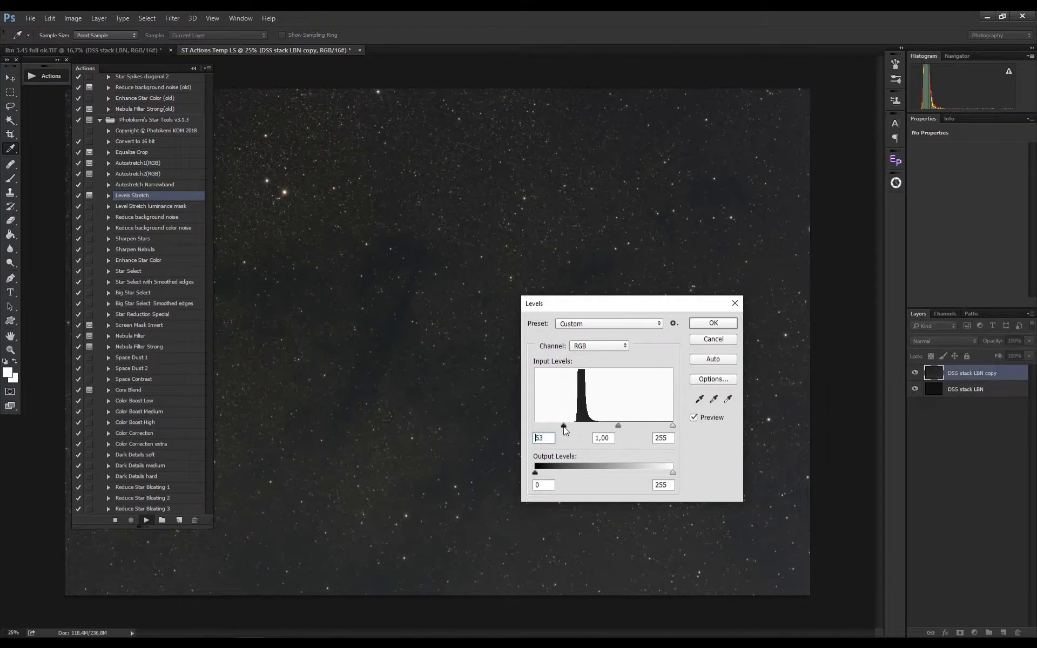
left_click(703, 326)
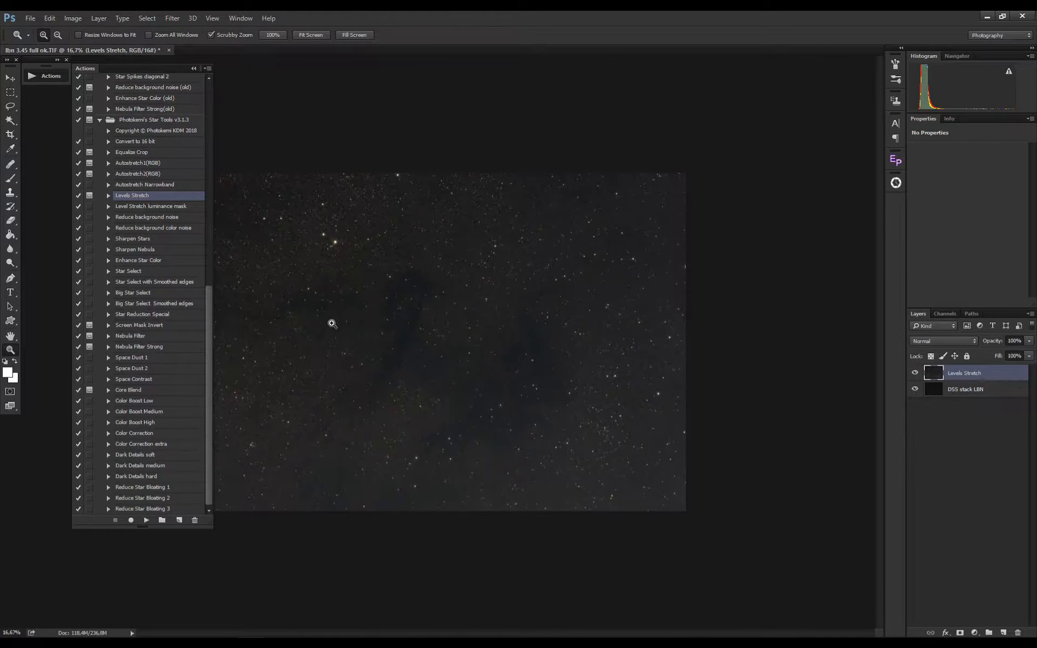
Run the Levels Stretch action again on the stretched layer with a gray point of 1.64
left_click(452, 345)
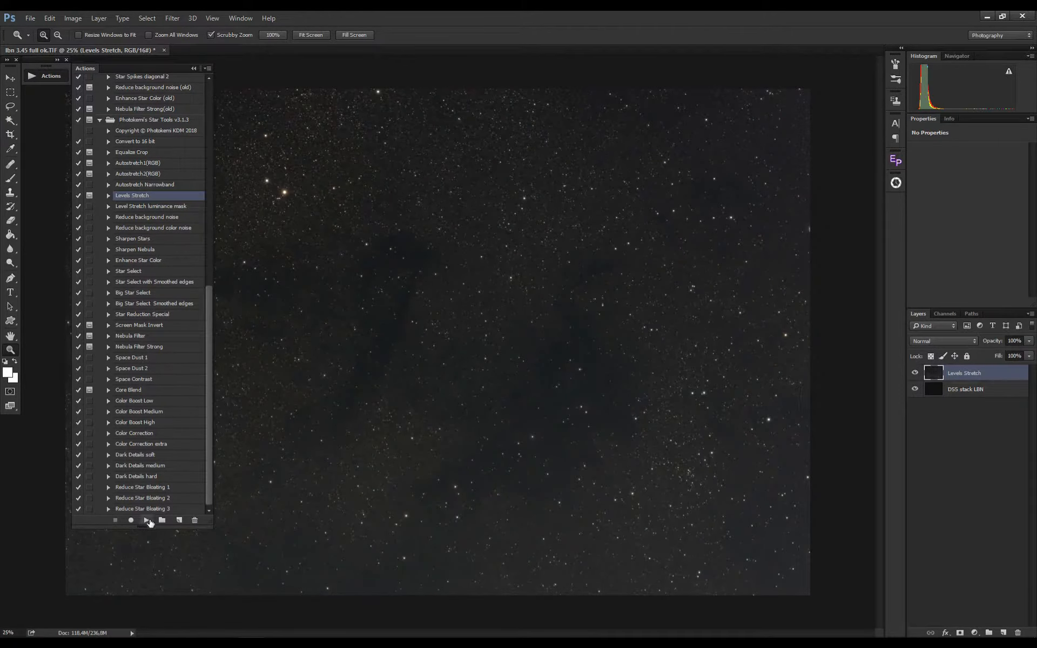
left_click(147, 520)
left_click(494, 250)
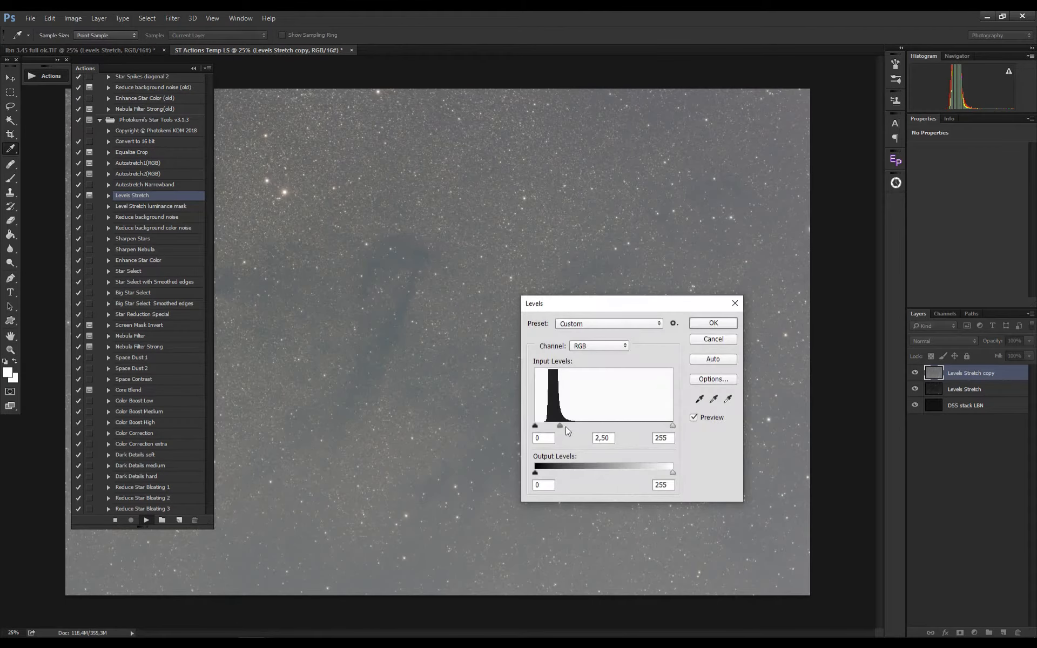
left_click_drag(560, 426, 574, 426)
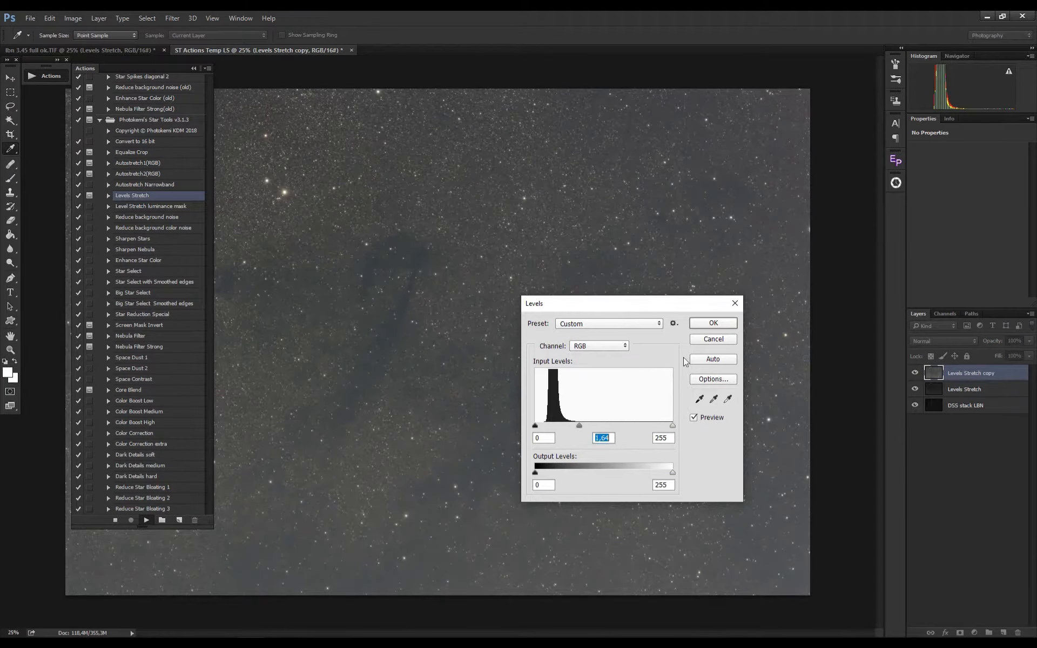
left_click(715, 324)
Set the black point of the repeated stretch to 38 and its white point to the maximum
left_click(494, 249)
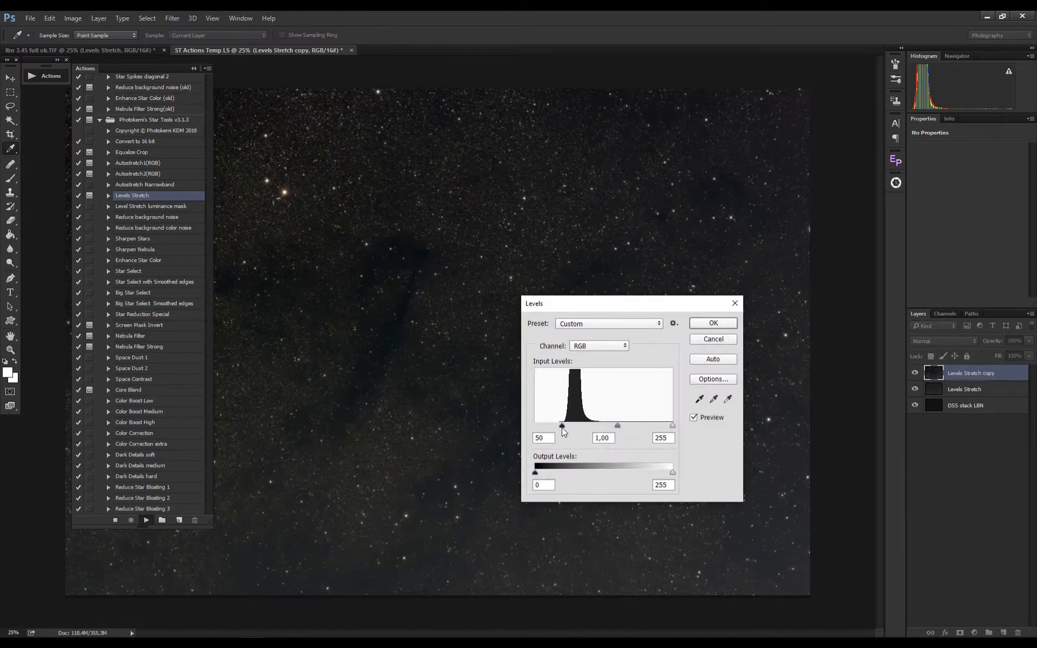
left_click_drag(562, 426, 555, 426)
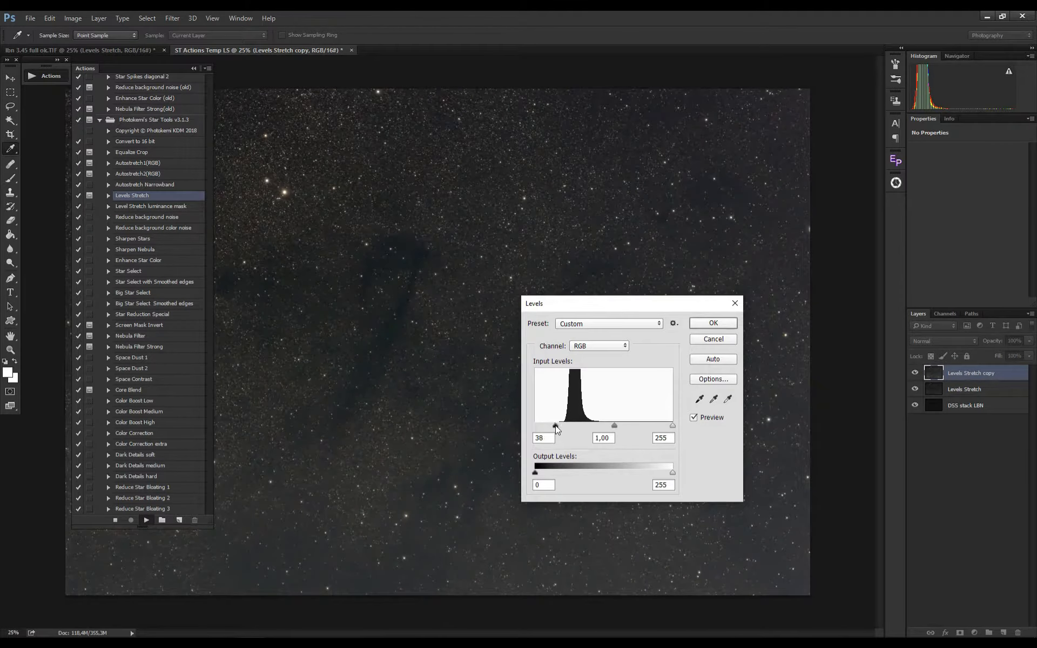
left_click(702, 325)
left_click(494, 246)
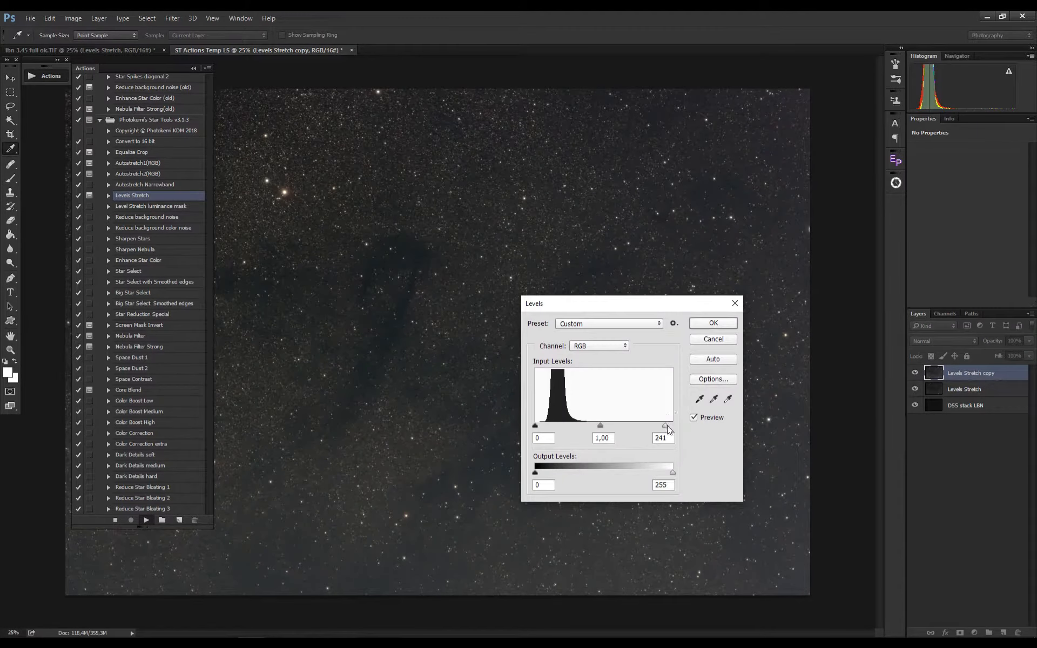
left_click_drag(667, 426, 675, 427)
left_click(713, 324)
Finish the repeated stretch with a second gray point of 1.32 and a black point of 13
left_click(501, 251)
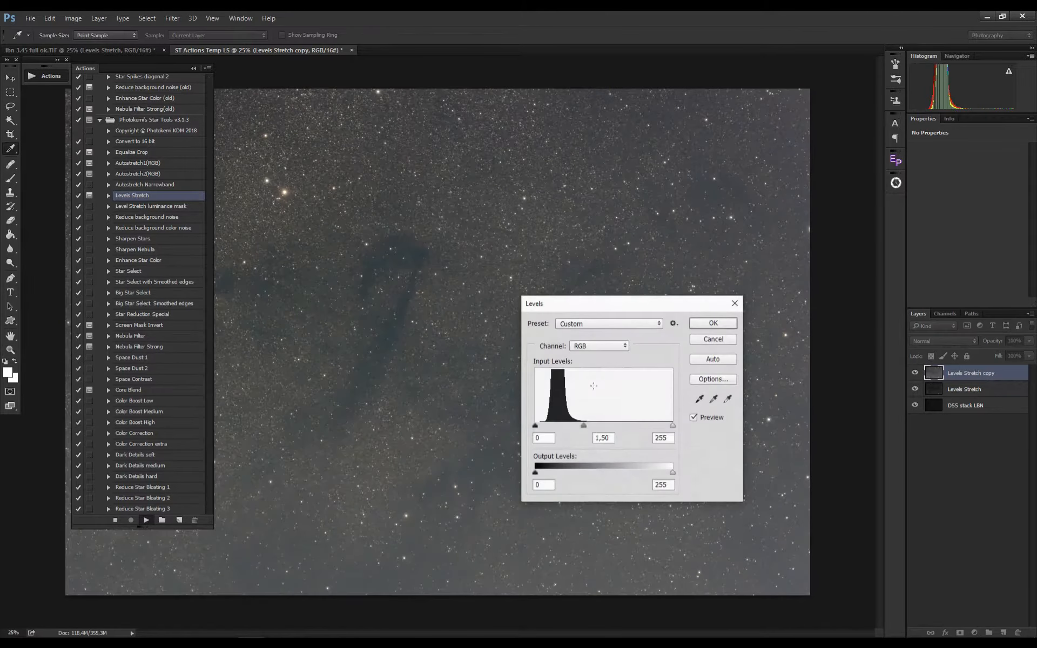
left_click_drag(588, 426, 591, 423)
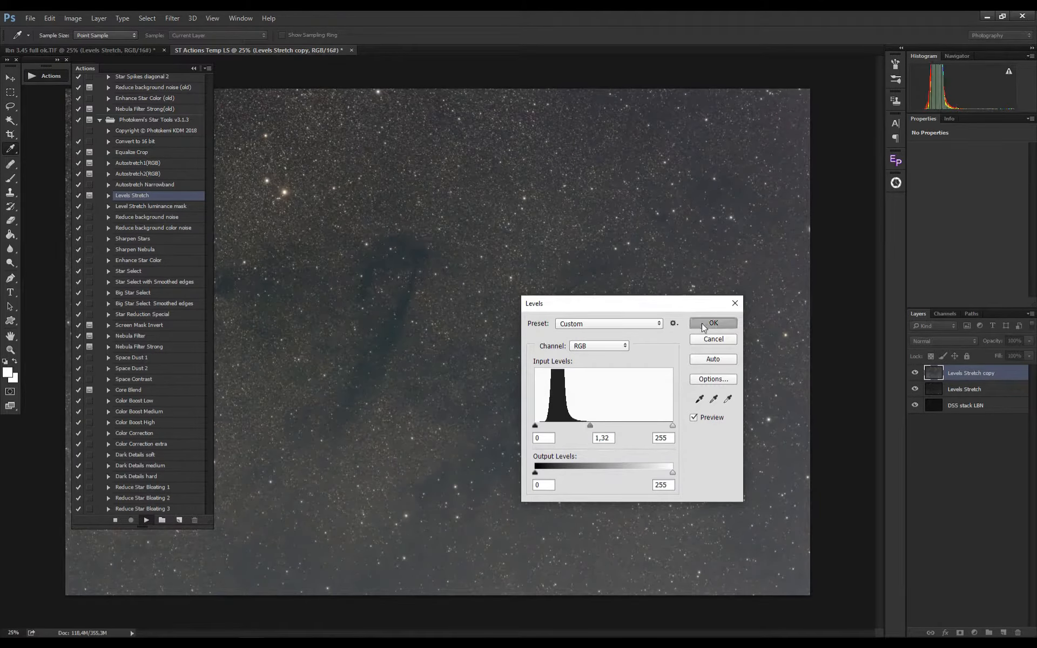
left_click(701, 323)
key("Return")
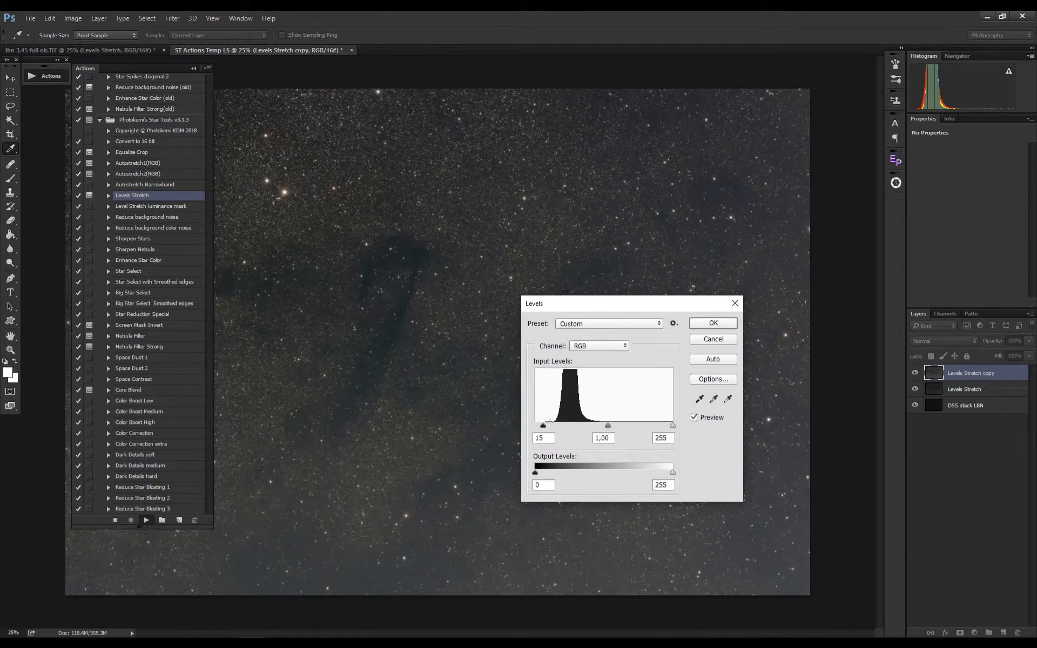
left_click_drag(536, 426, 542, 426)
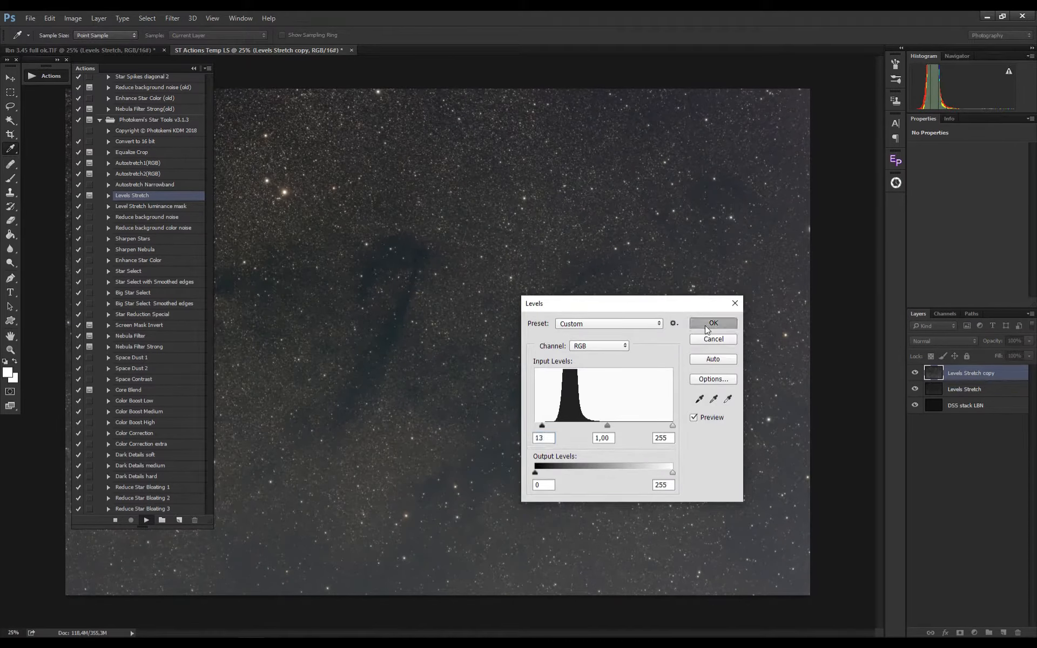
left_click(709, 325)
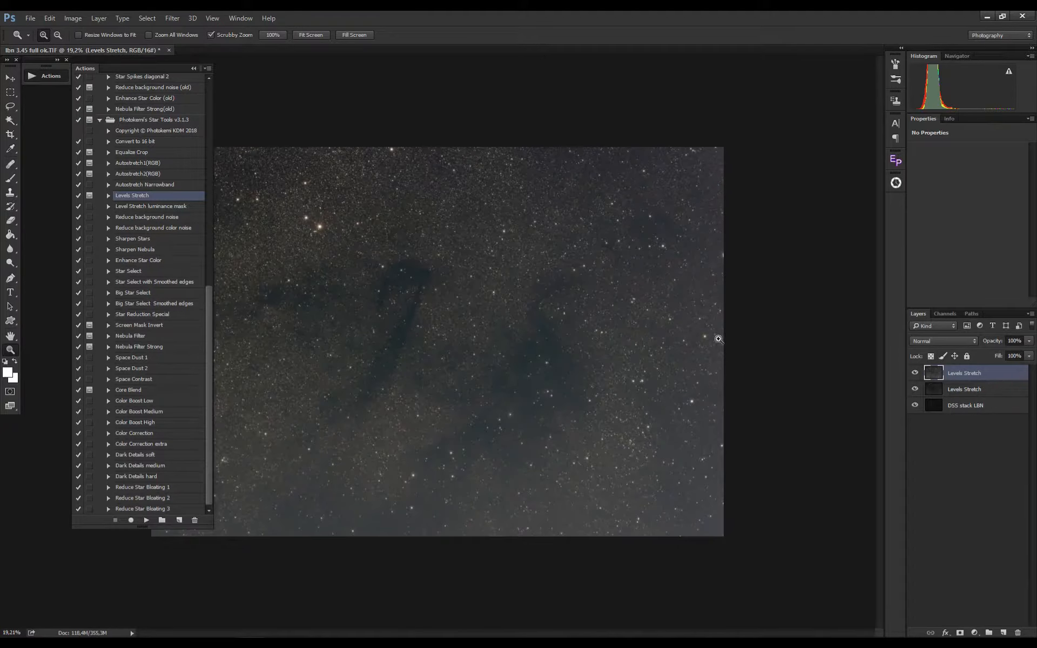
Apply the RC-Astro GradientXTerminator filter with medium detail, low aggressiveness and Balance background color enabled
left_click(173, 18)
mouse_move(252, 268)
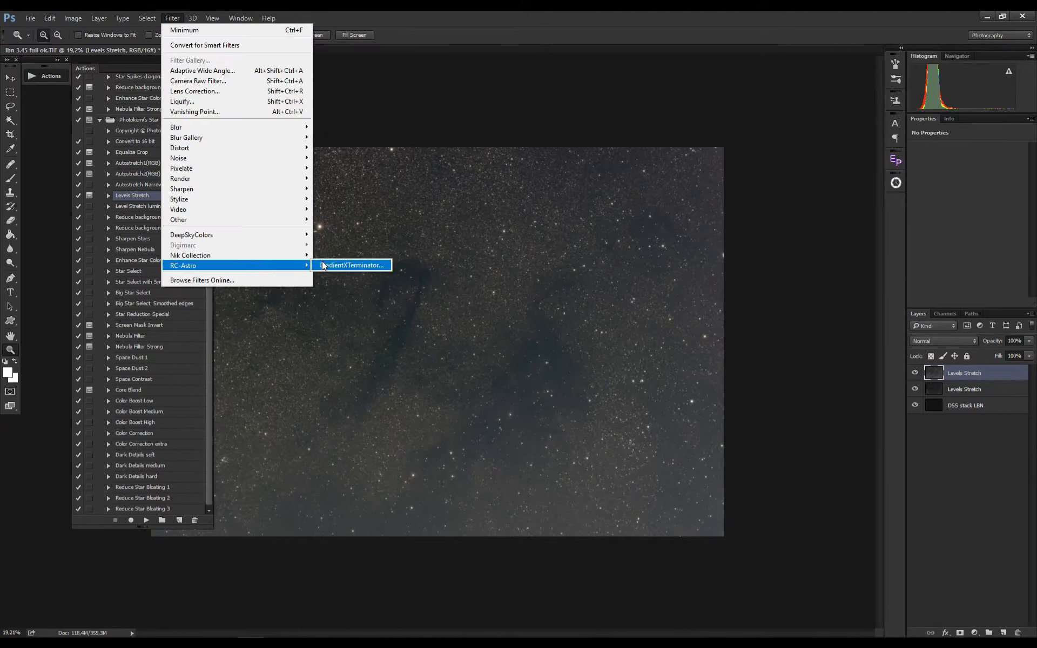
left_click(335, 266)
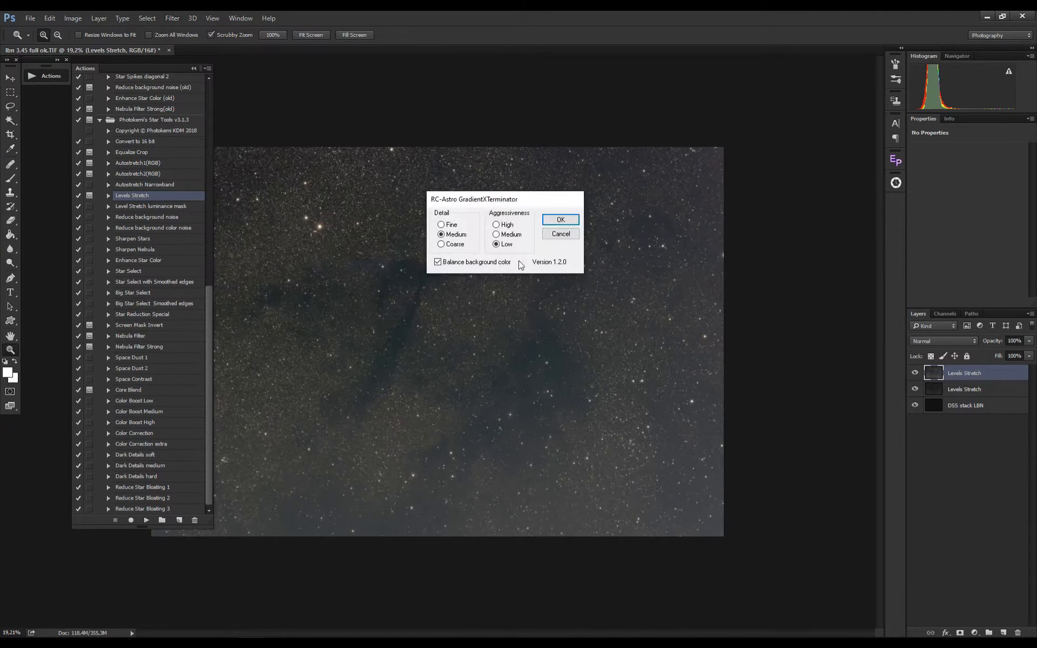
left_click(545, 224)
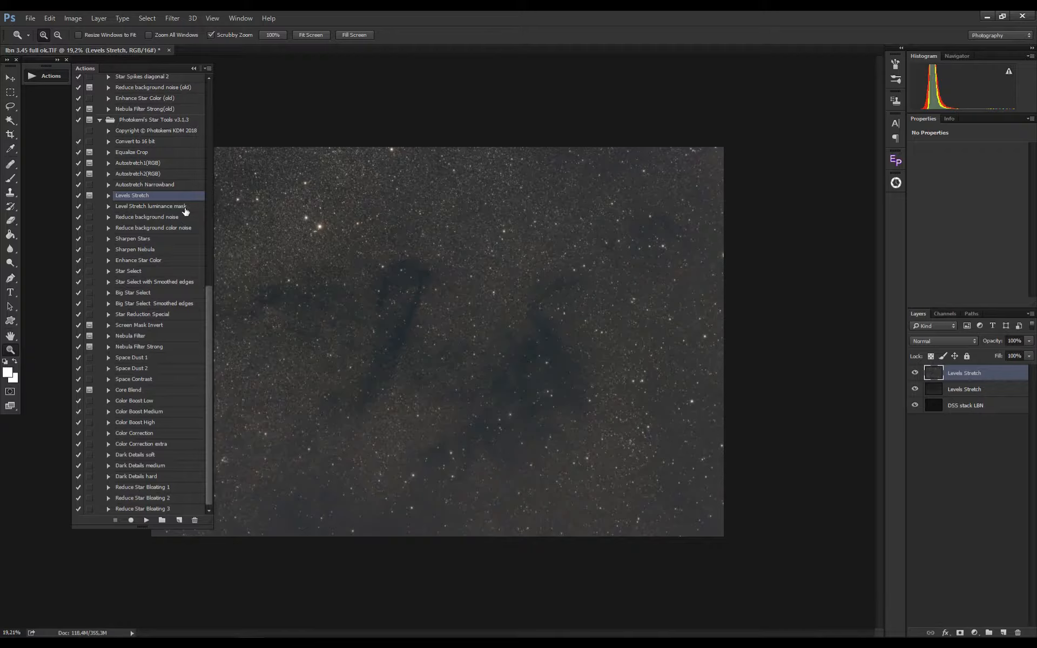
Run the Level Stretch luminance mask action twice and merge the two resulting layers into one
left_click(206, 218)
left_click_drag(207, 265, 209, 469)
left_click(154, 206)
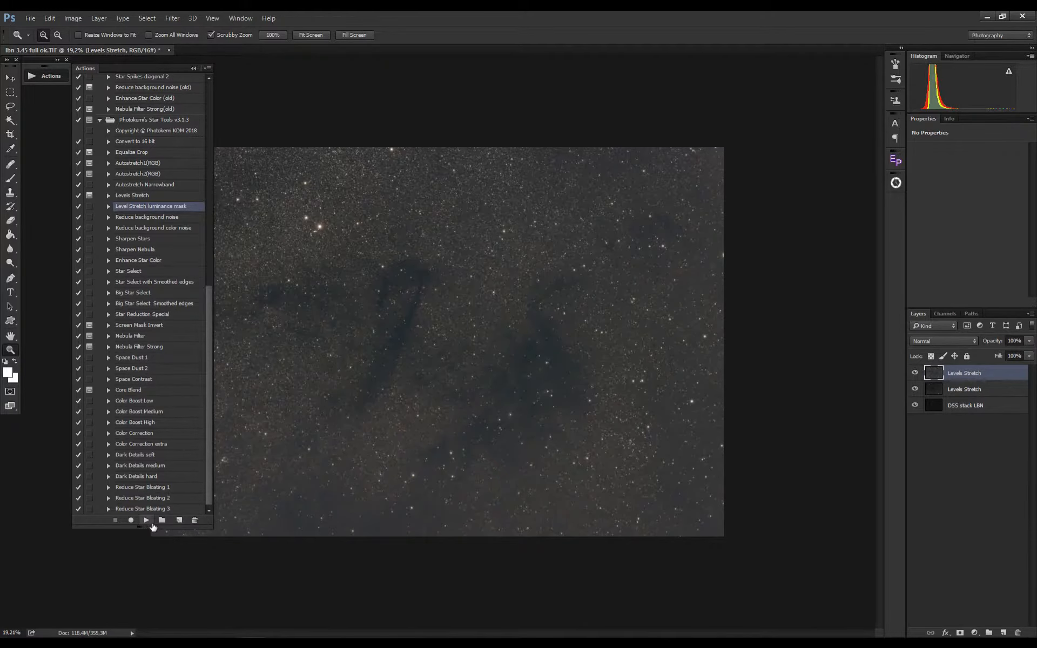
left_click(147, 520)
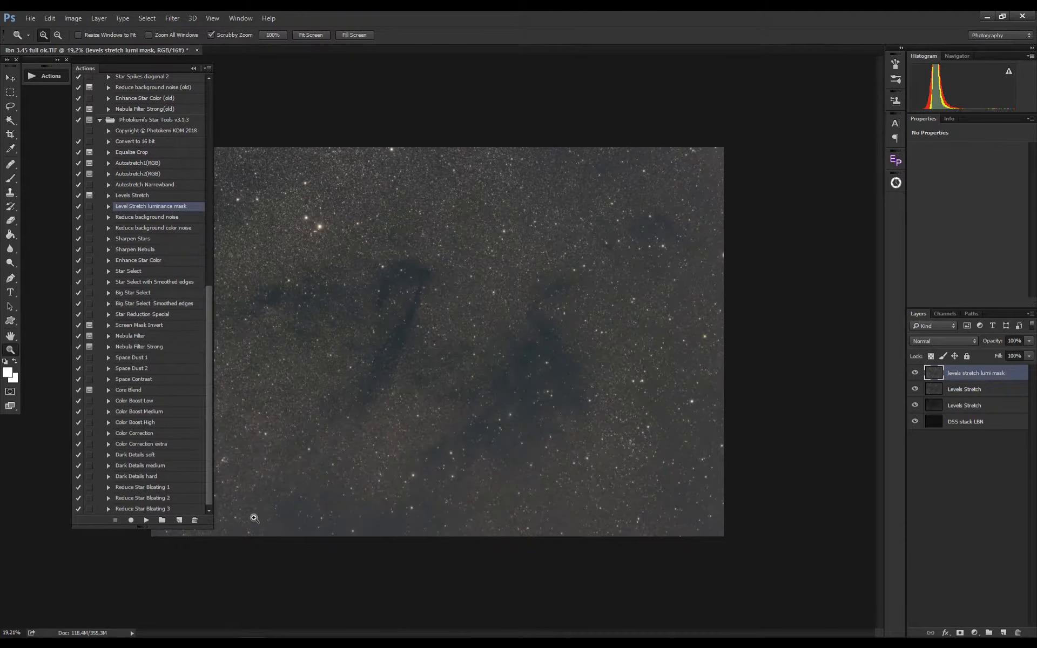
left_click(146, 520)
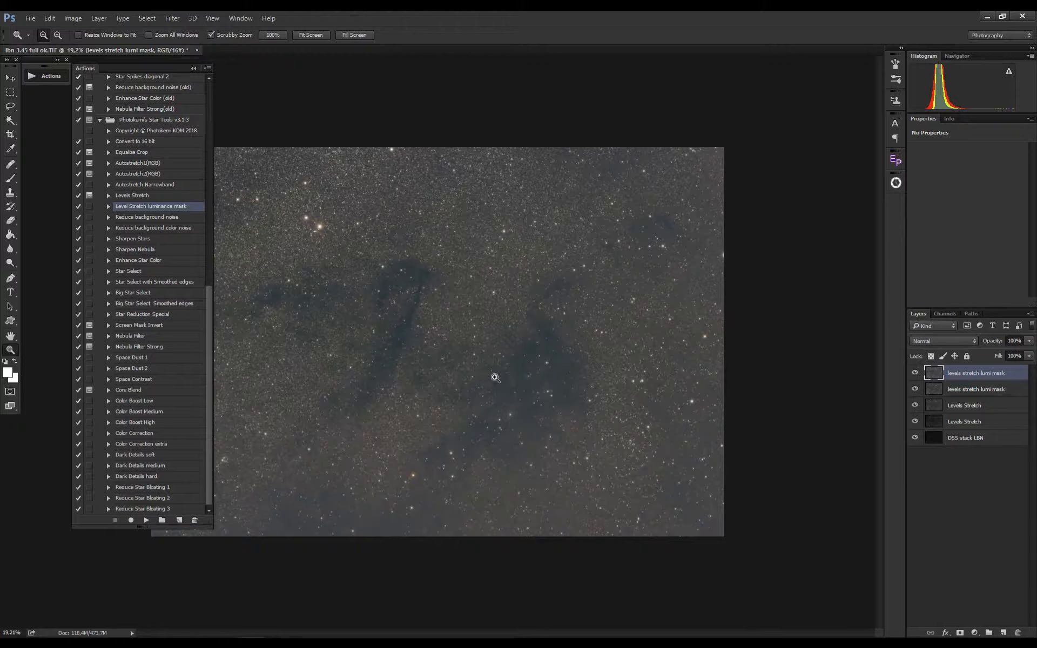
right_click(983, 392)
left_click(859, 493)
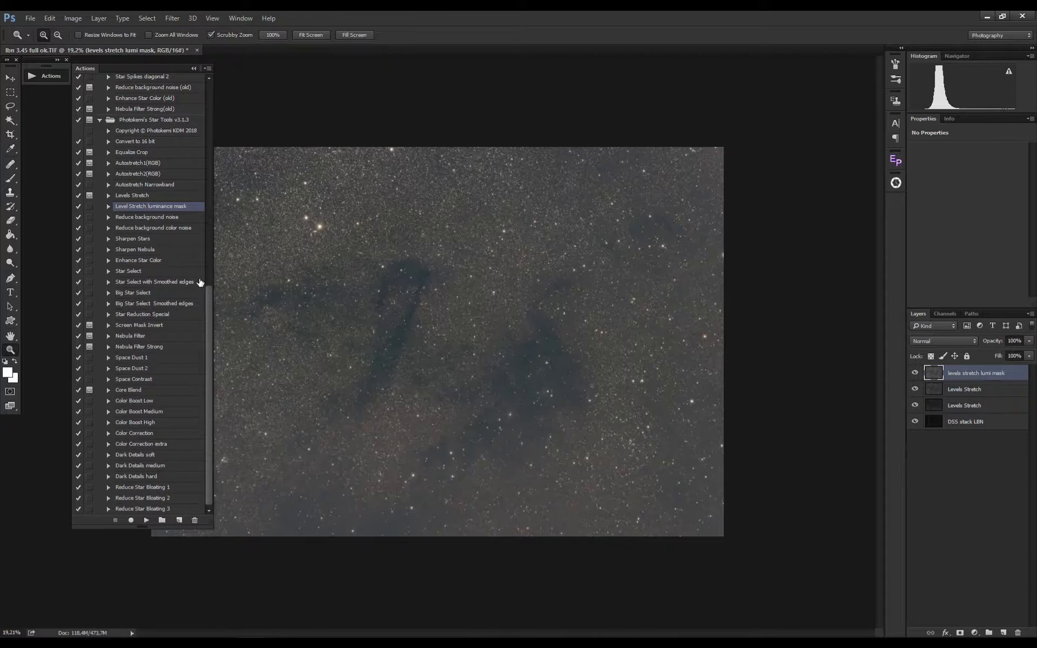
Run the Space Contrast action and the Dark Details medium action on the merged stretch layer
left_click(162, 380)
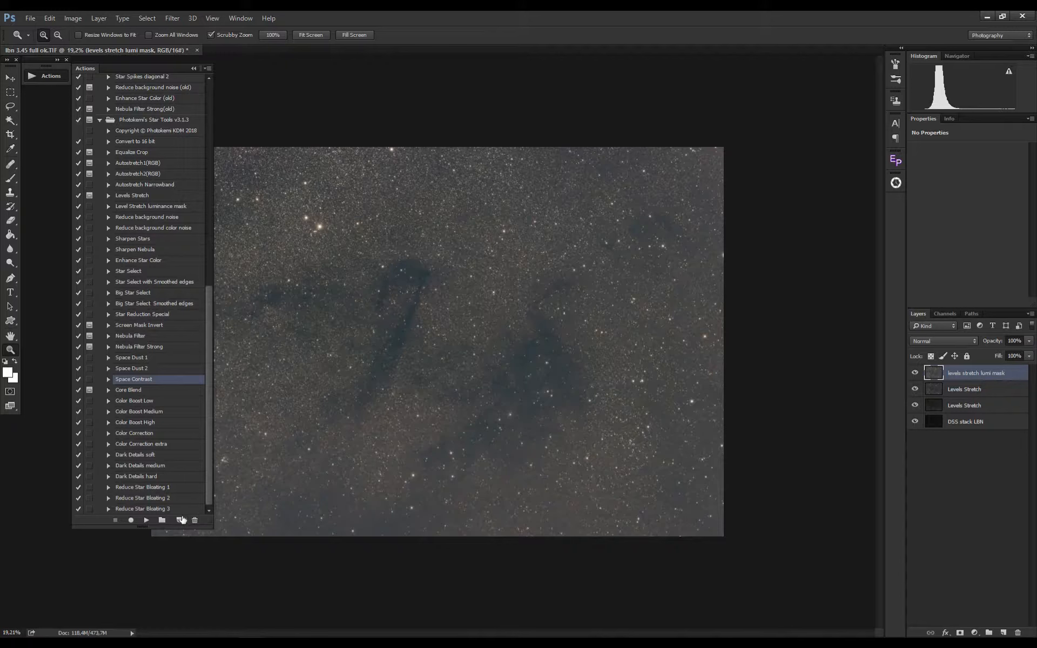
left_click(146, 520)
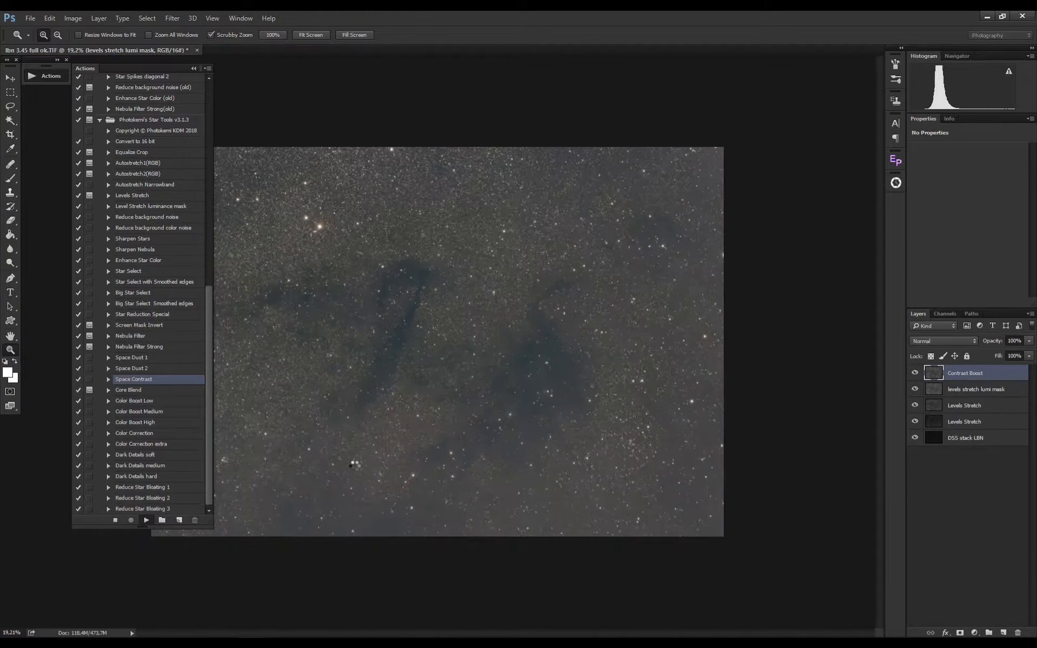
left_click(162, 466)
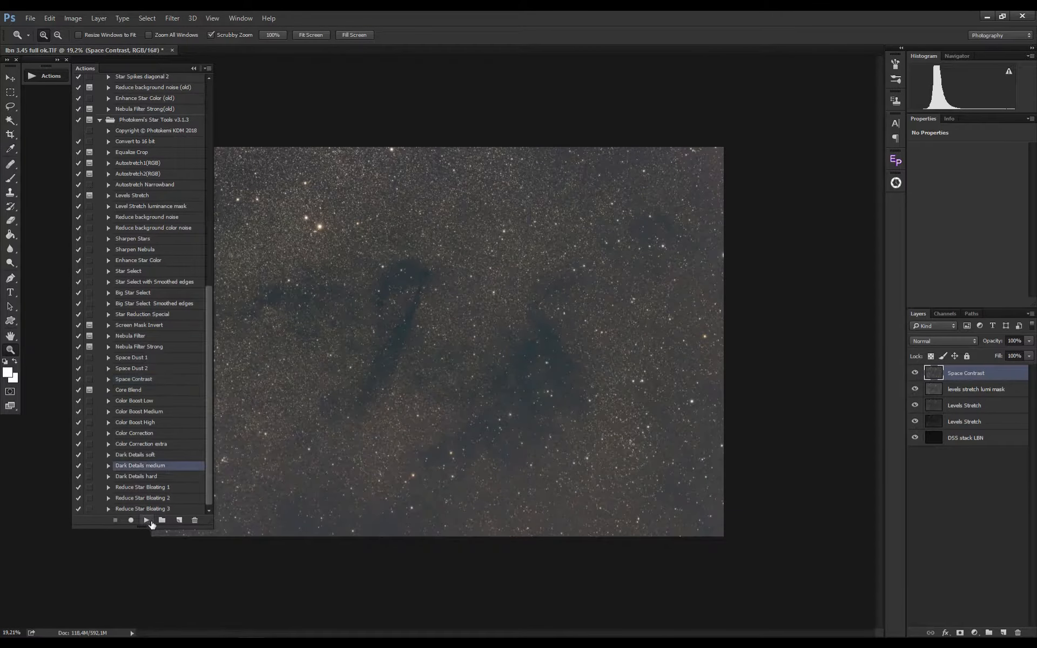
left_click(147, 521)
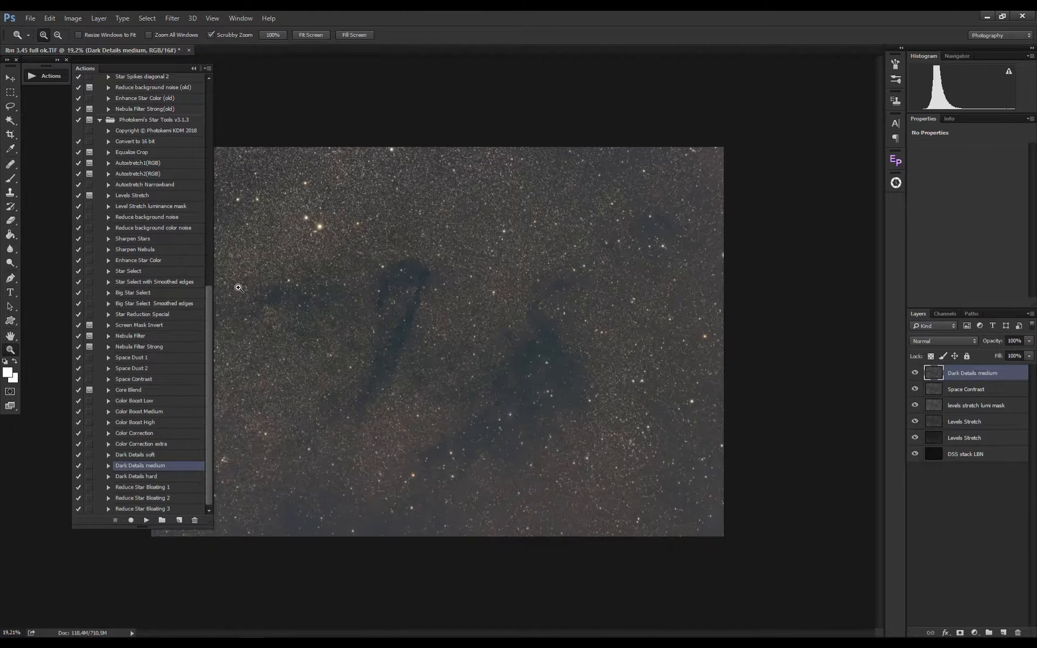
Run the Reduce size of Big Stars action on the Dark Details medium layer
left_click(305, 265)
left_click(273, 231)
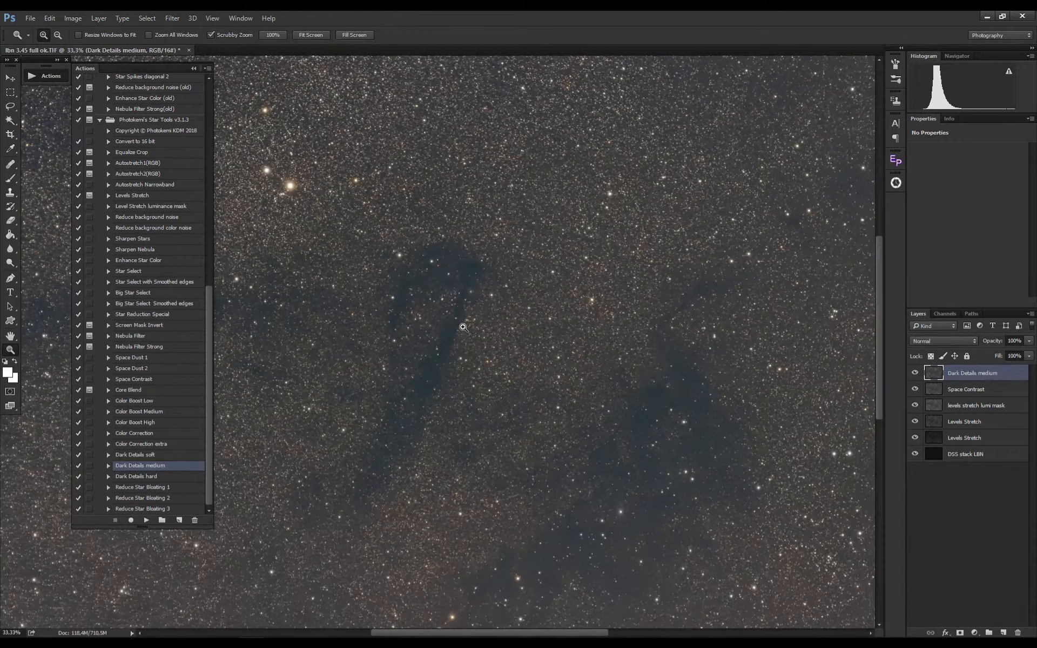
scroll(206, 292, "up", 3)
left_click_drag(202, 266, 200, 194)
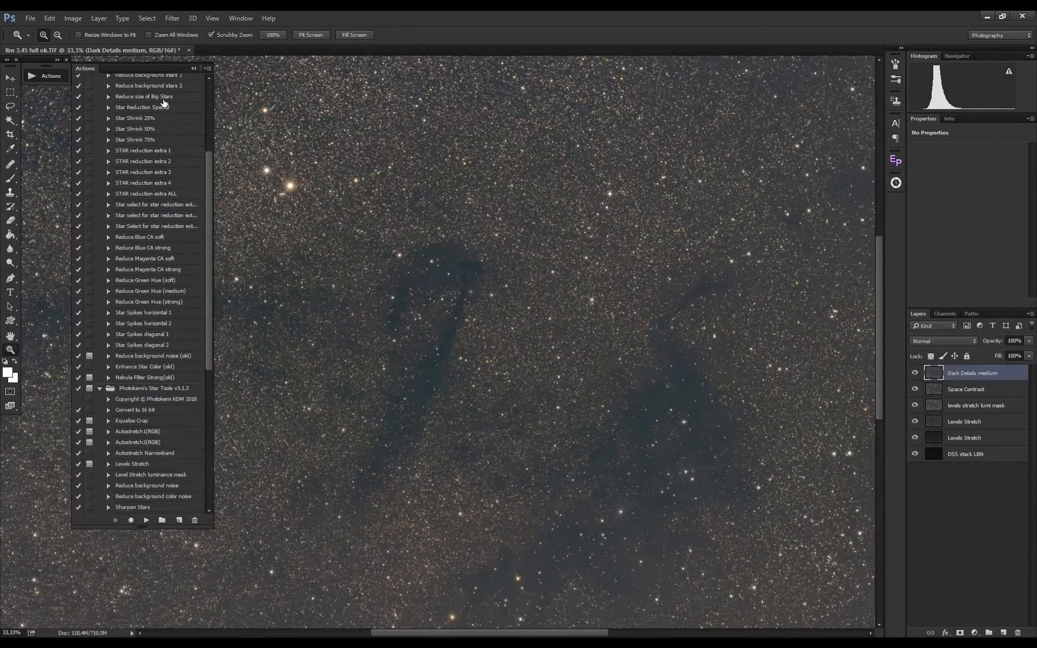
left_click(163, 97)
left_click(146, 520)
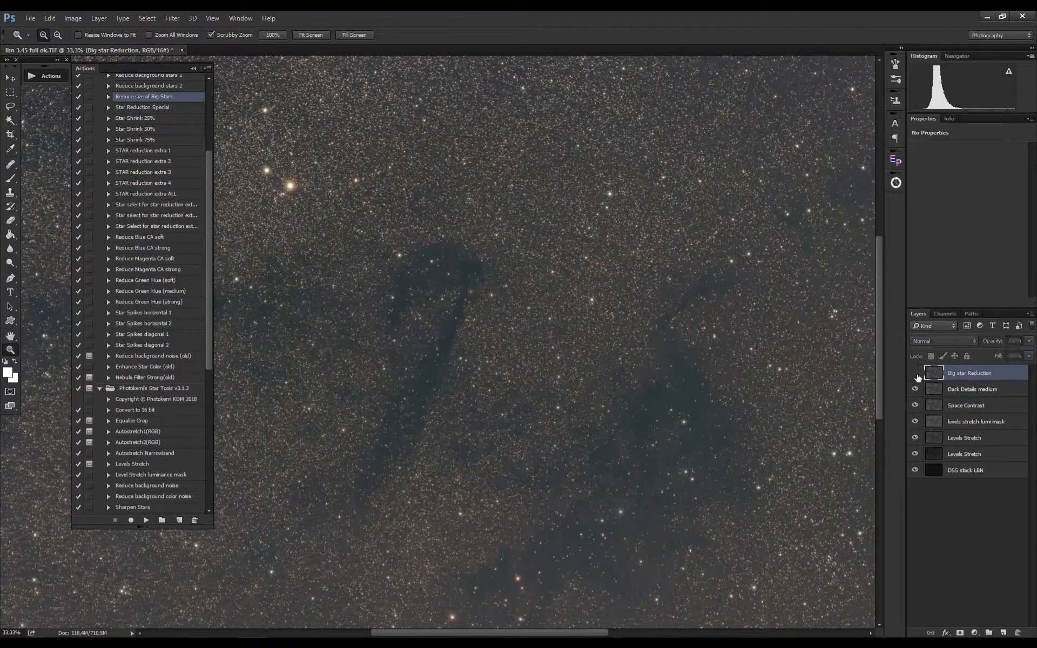
Run the STAR reduction extra ALL action and preview the STAR reduction extra 4 layer over the image
left_click(165, 195)
left_click(147, 520)
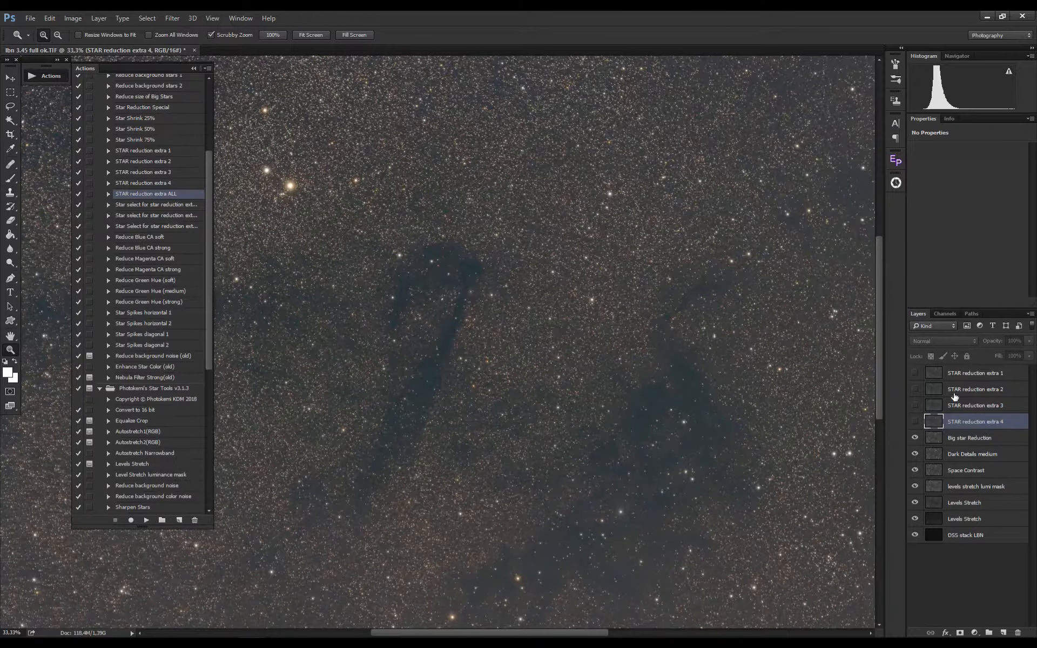
left_click(920, 425)
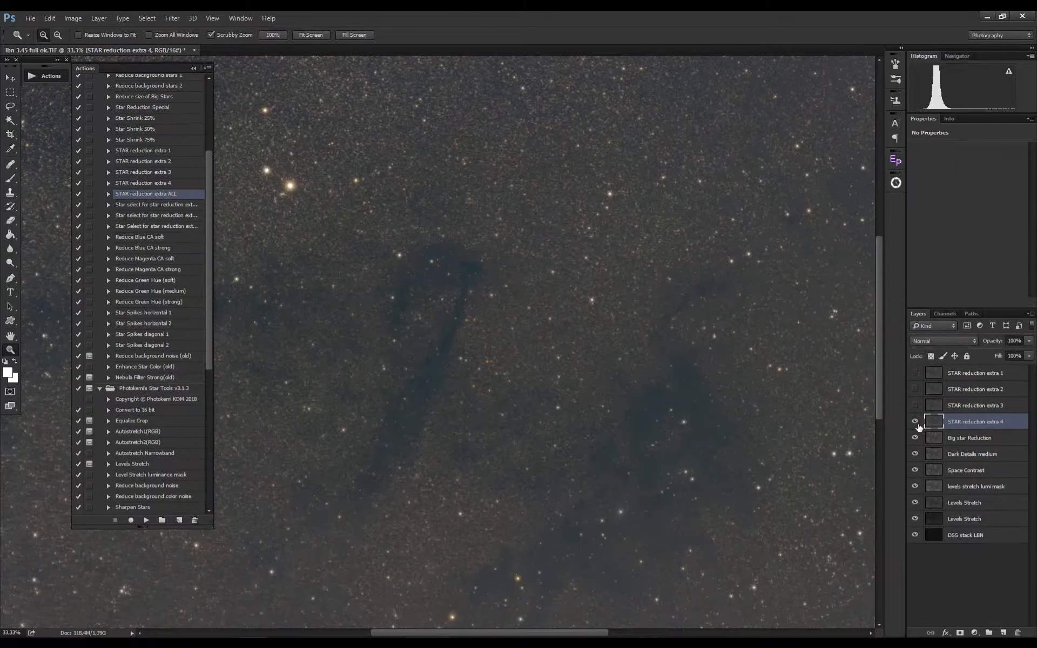
left_click(915, 406)
left_click_drag(923, 380, 923, 413)
left_click(482, 367)
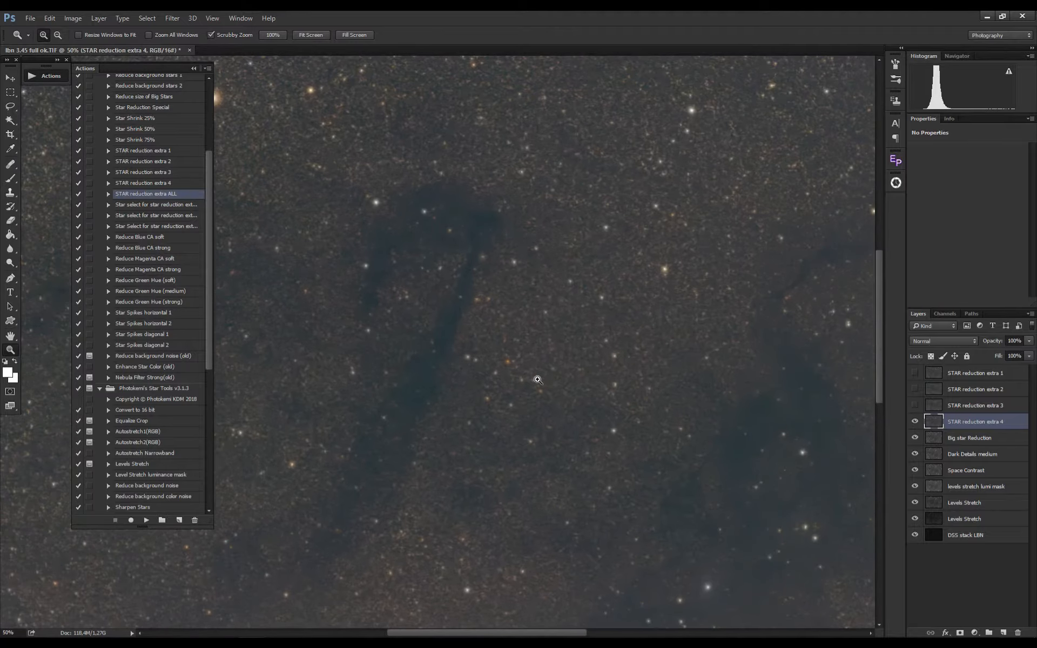
Lower the STAR reduction extra 4 layer to 53% opacity, comparing it with the STAR reduction extra 3 layer
left_click_drag(997, 348, 964, 349)
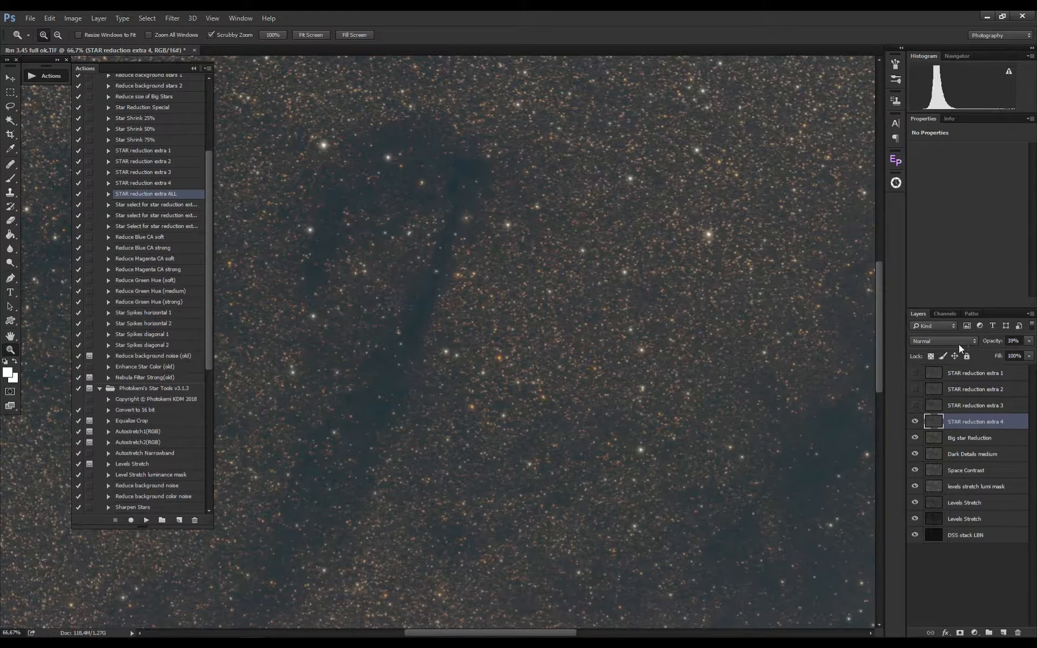
left_click(915, 406)
key("ctrl+1")
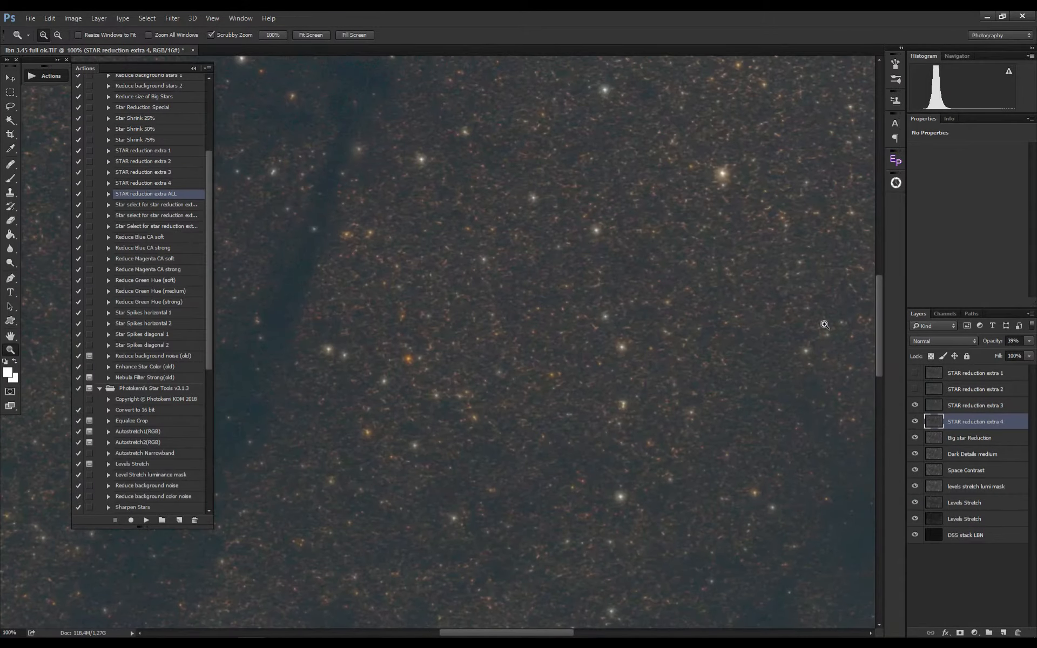
left_click(1006, 341)
mouse_move(1005, 344)
left_mouse_down()
mouse_move(943, 354)
mouse_move(1011, 358)
mouse_move(994, 348)
left_mouse_up()
left_click(917, 406)
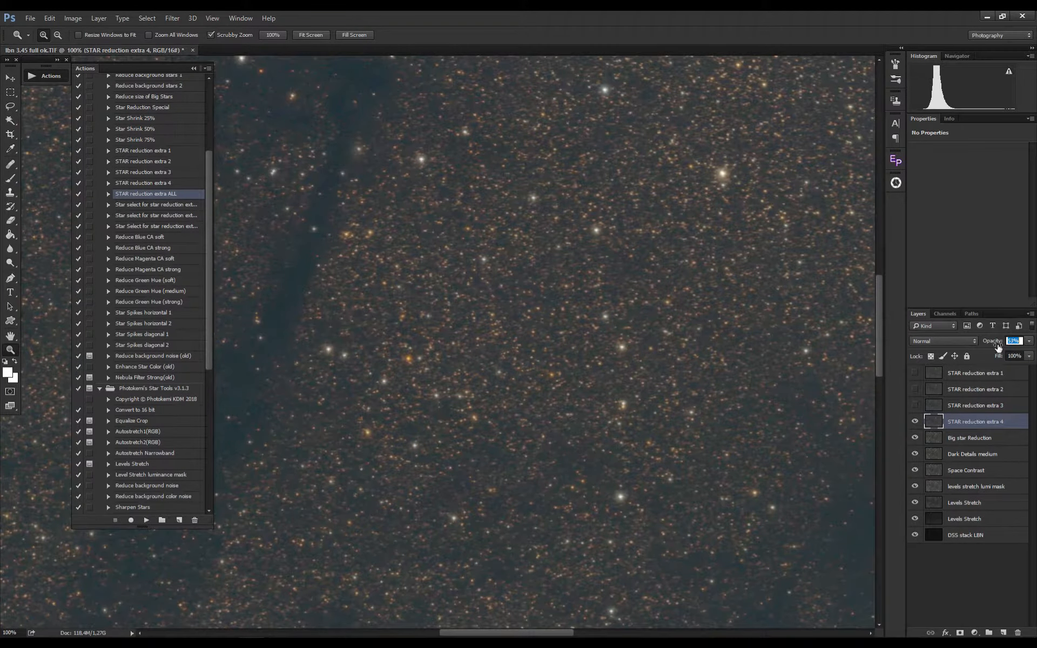
Preview the STAR reduction extra 3 and extra 2 layers and try a lower opacity on each
left_click(915, 405)
left_click(925, 410)
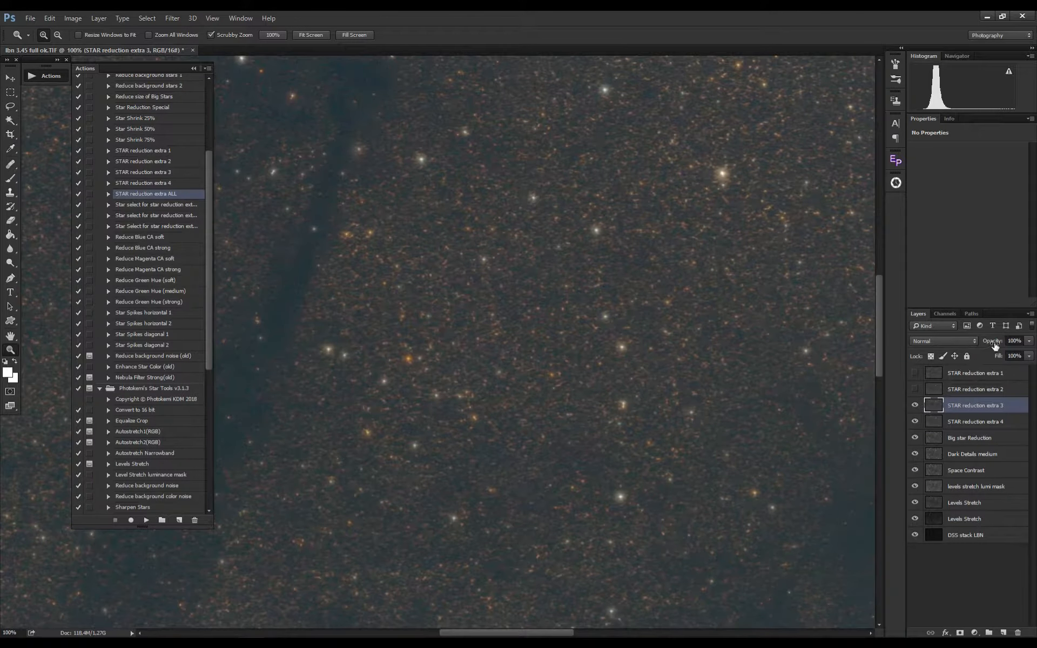
left_click_drag(995, 346, 956, 348)
left_click(915, 389)
left_click(938, 390)
mouse_move(996, 344)
left_mouse_down()
mouse_move(971, 346)
mouse_move(992, 346)
left_mouse_up()
left_click(916, 389)
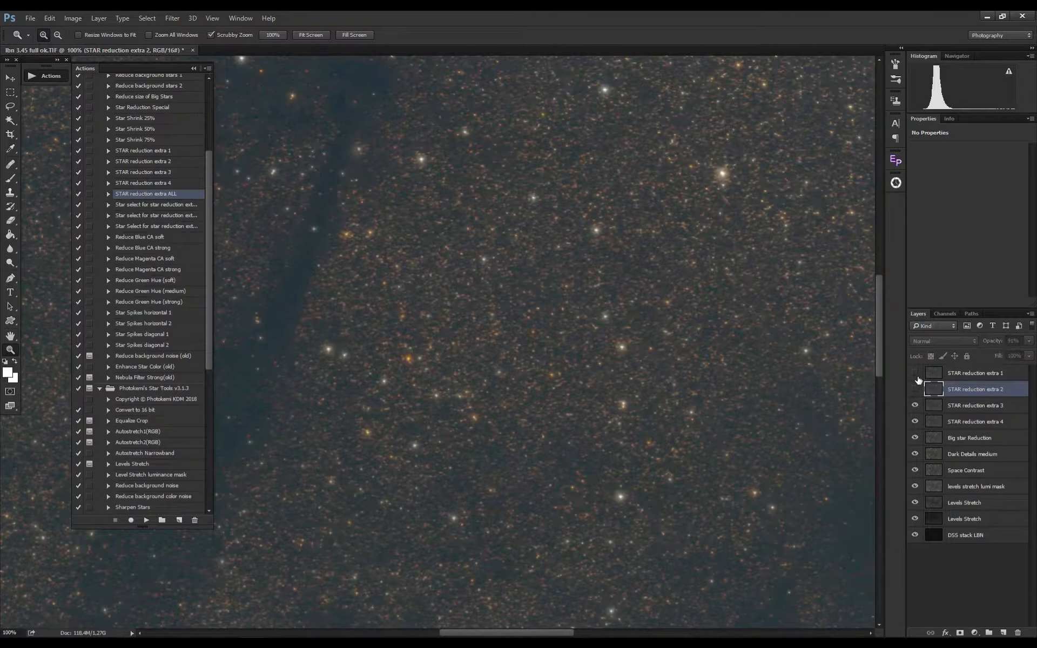
Delete the STAR reduction extra 1 and STAR reduction extra 2 layers
left_click(935, 377)
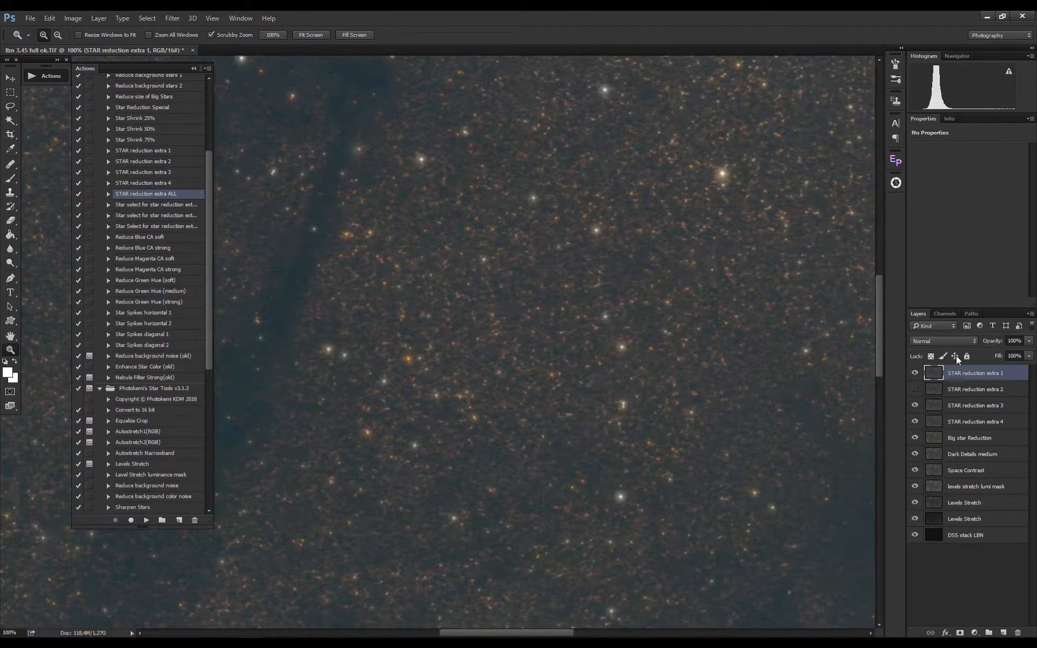
left_click_drag(934, 374, 1018, 632)
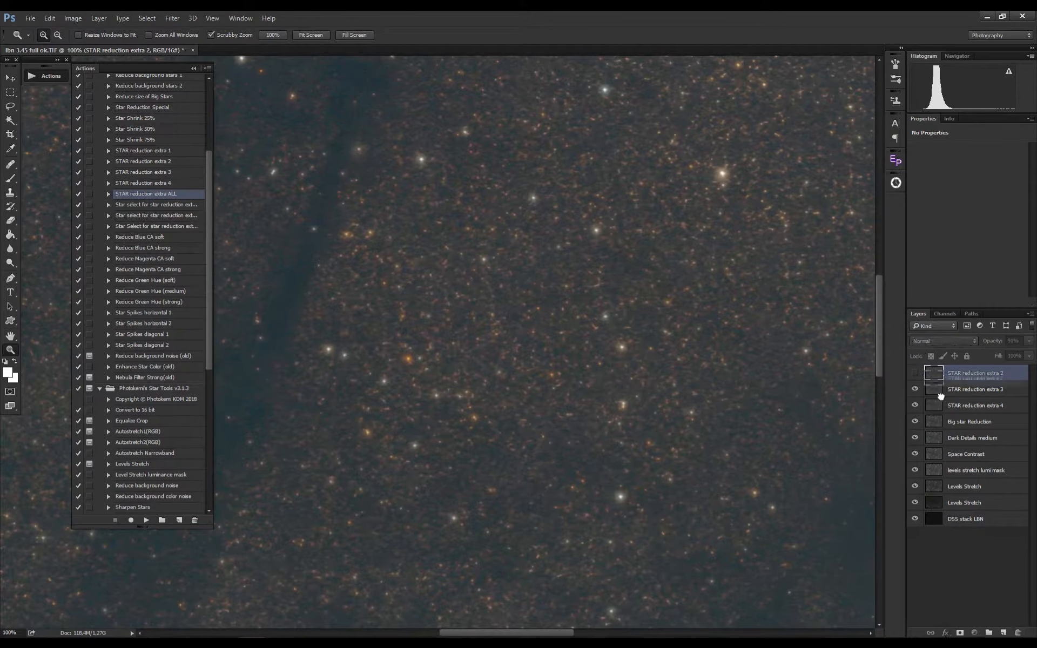
left_click_drag(940, 396, 1018, 633)
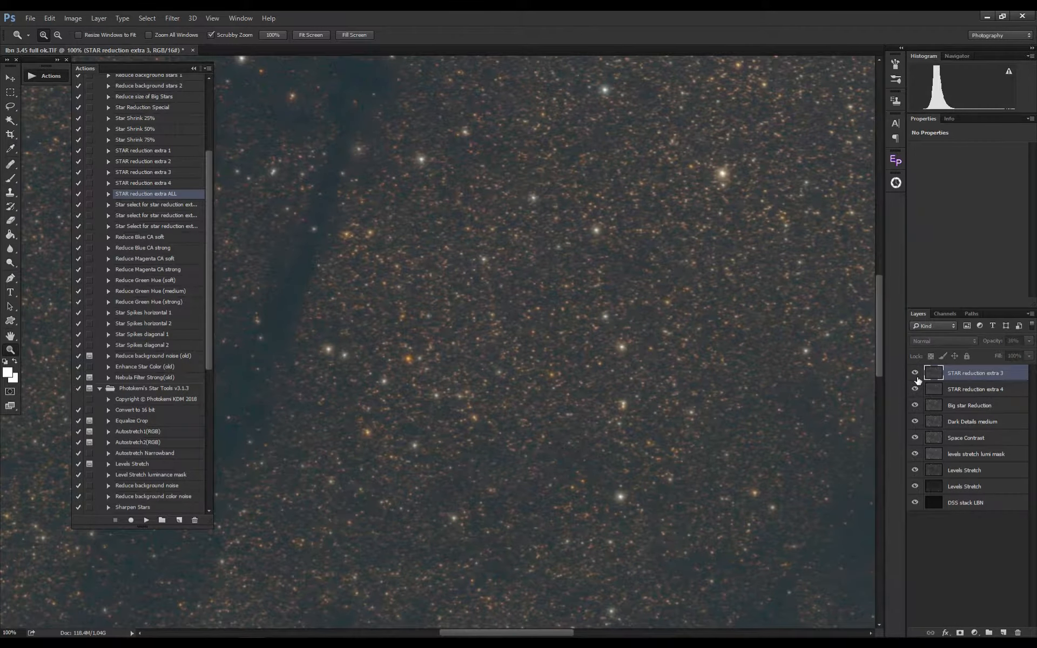
Compare the STAR reduction extra 3 and extra 4 layers with the image beneath and delete both layers
left_click(916, 379)
left_click(916, 389)
left_click(916, 389)
left_click(919, 375)
left_click_drag(934, 374, 1018, 633)
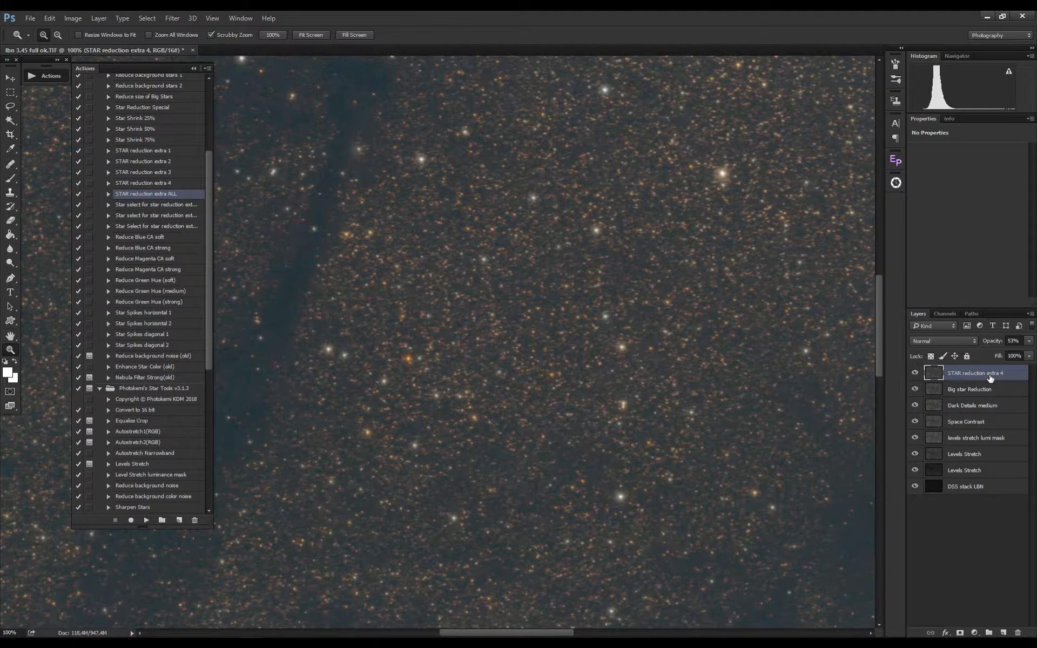
key("Delete")
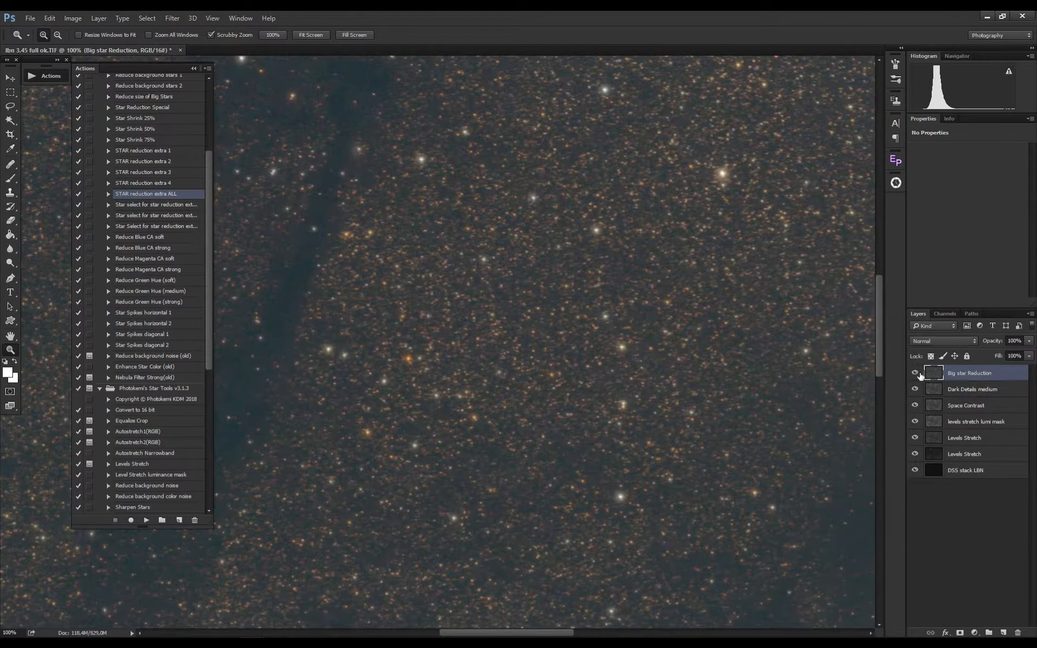
Compare the image with and without the Big star Reduction layer, both close up and as a whole
left_click(916, 373)
left_click_drag(764, 390, 698, 404)
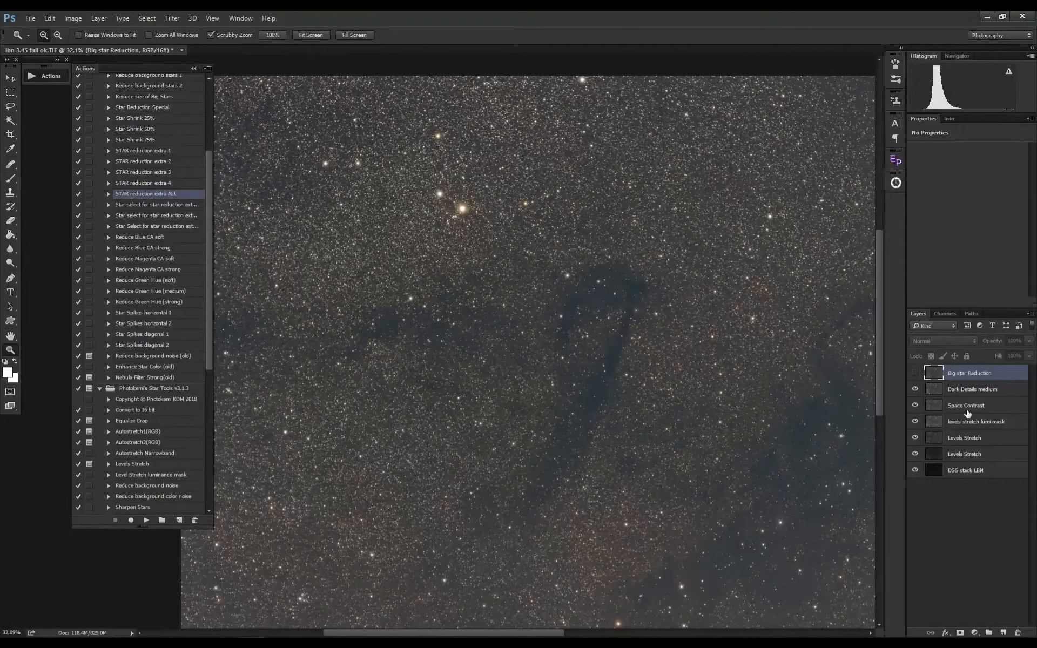
left_click(921, 376)
left_click(921, 375)
left_click(921, 375)
left_click_drag(826, 387, 697, 407)
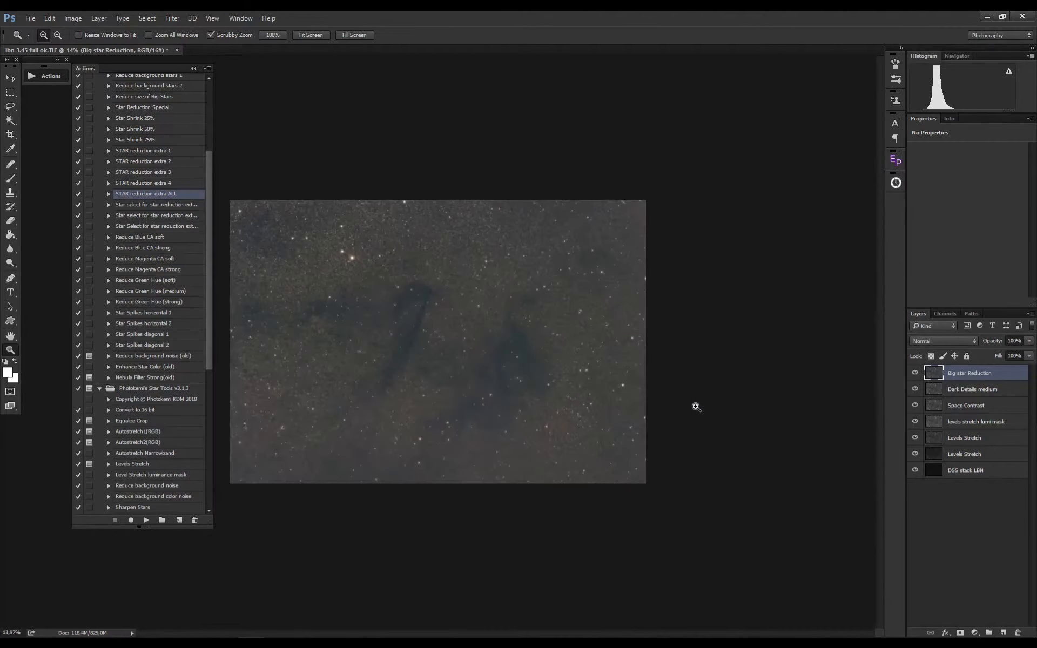
left_click_drag(435, 393, 464, 405)
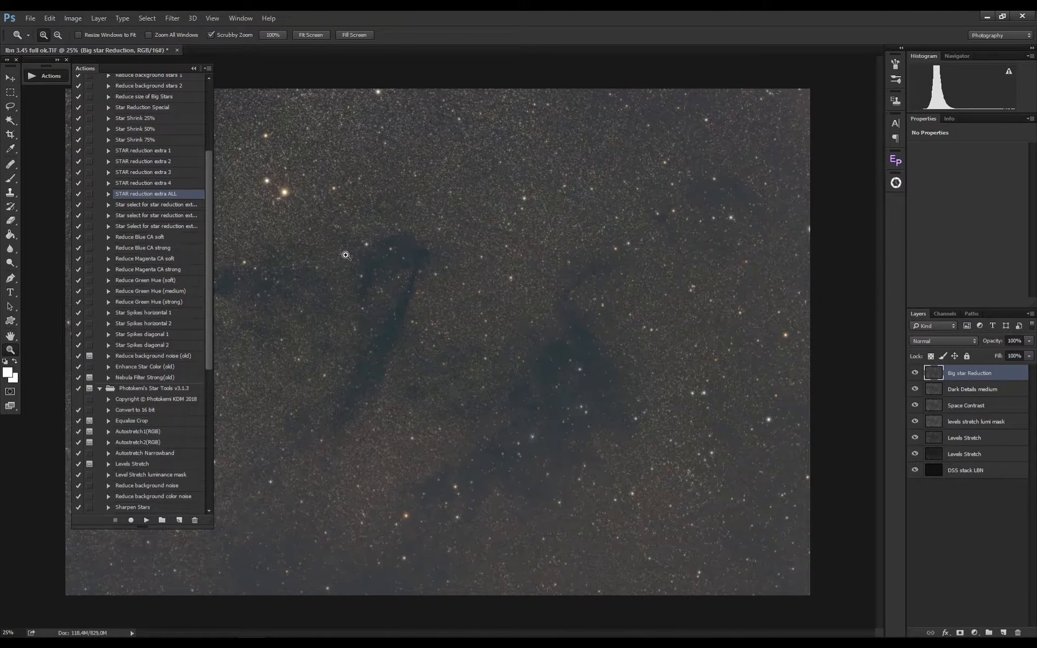
left_click(293, 197)
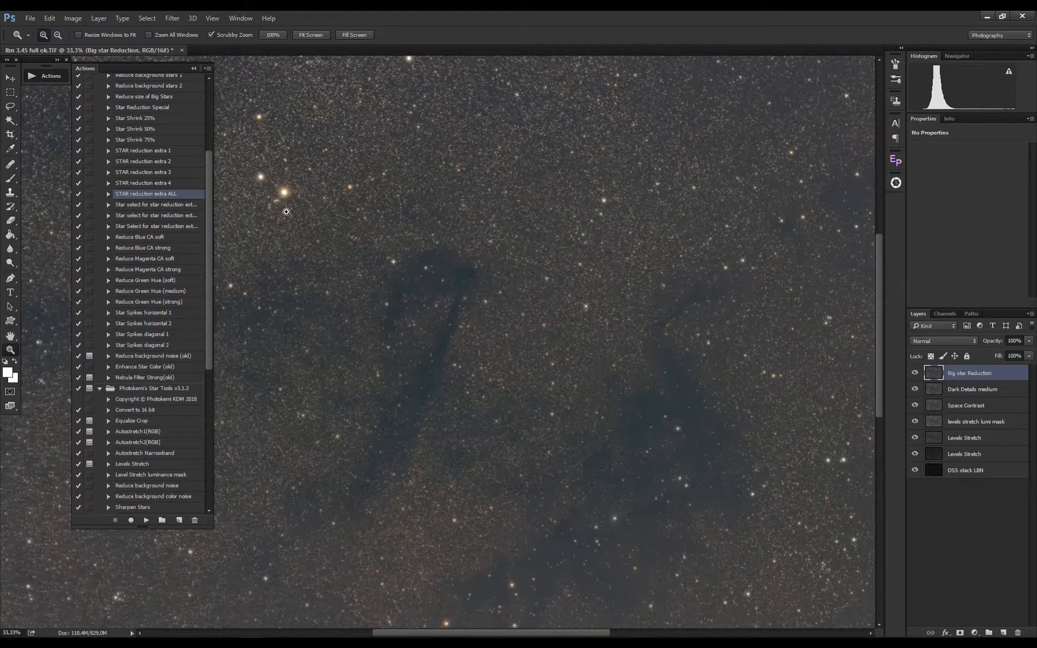
Run the Enhance Star Color action twice and merge the two Enhance Star Color layers
scroll(210, 291, "down", 1)
left_click_drag(208, 292, 224, 399)
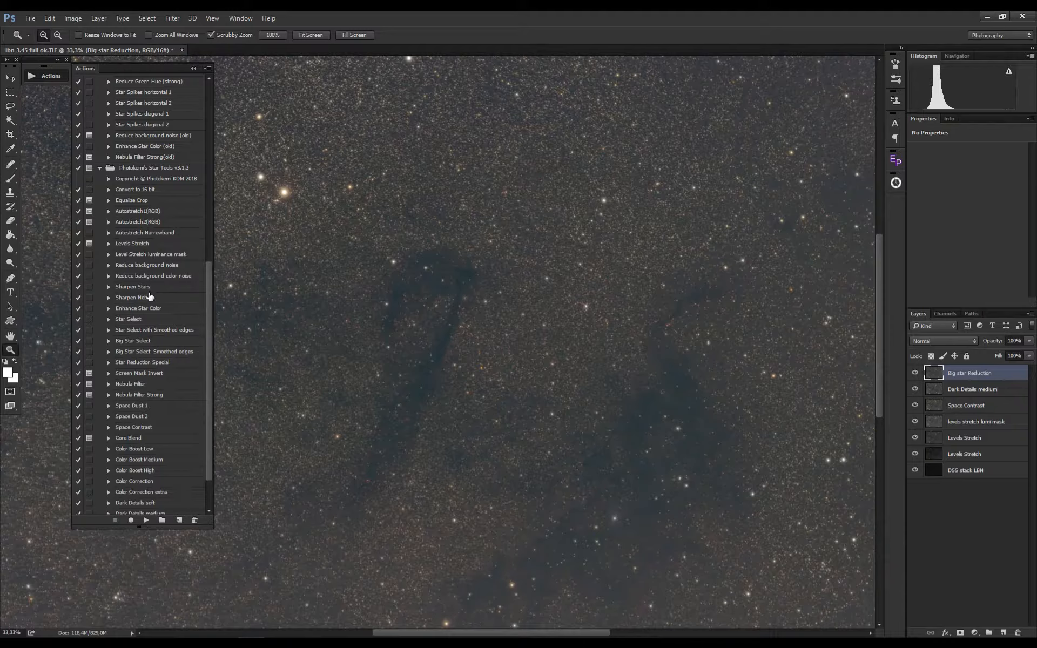
left_click(150, 312)
left_click(146, 520)
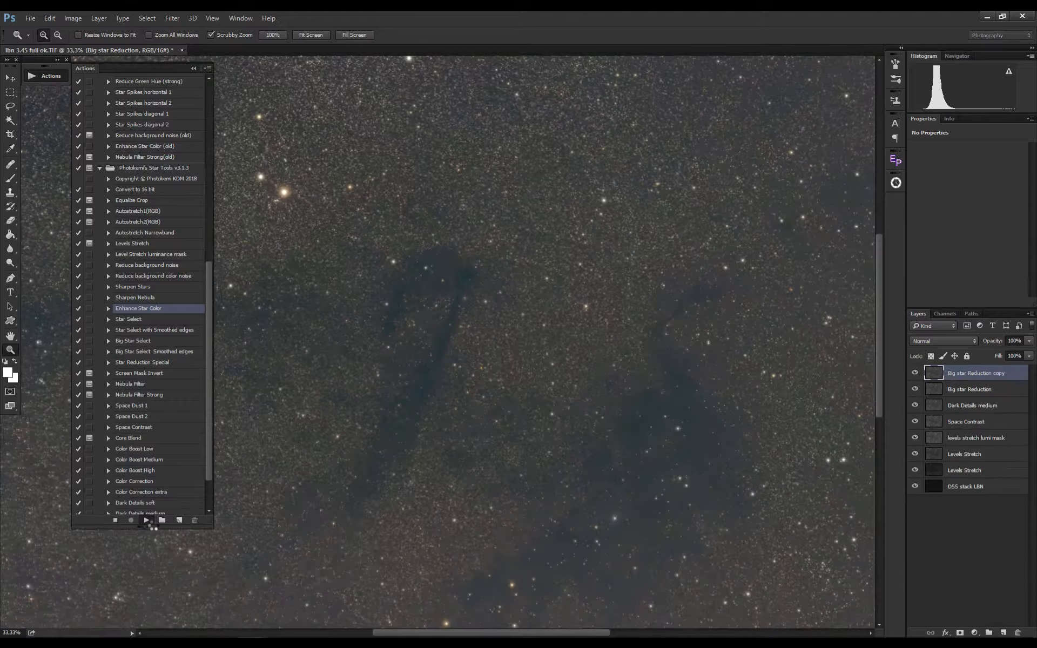
left_click(151, 521)
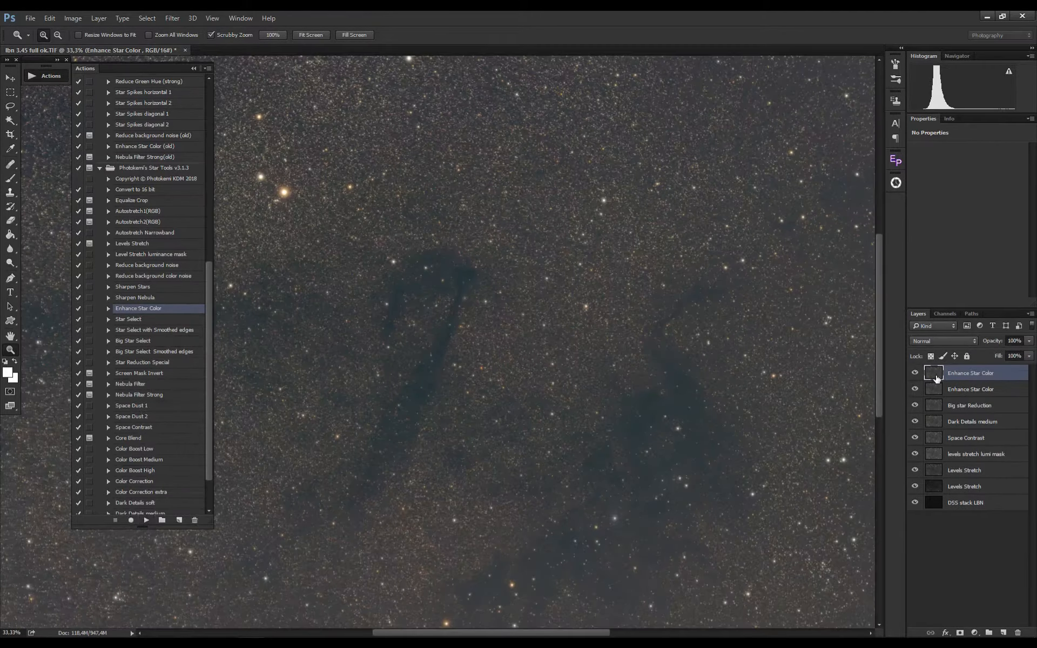
left_click(989, 390, "shift")
right_click(988, 392)
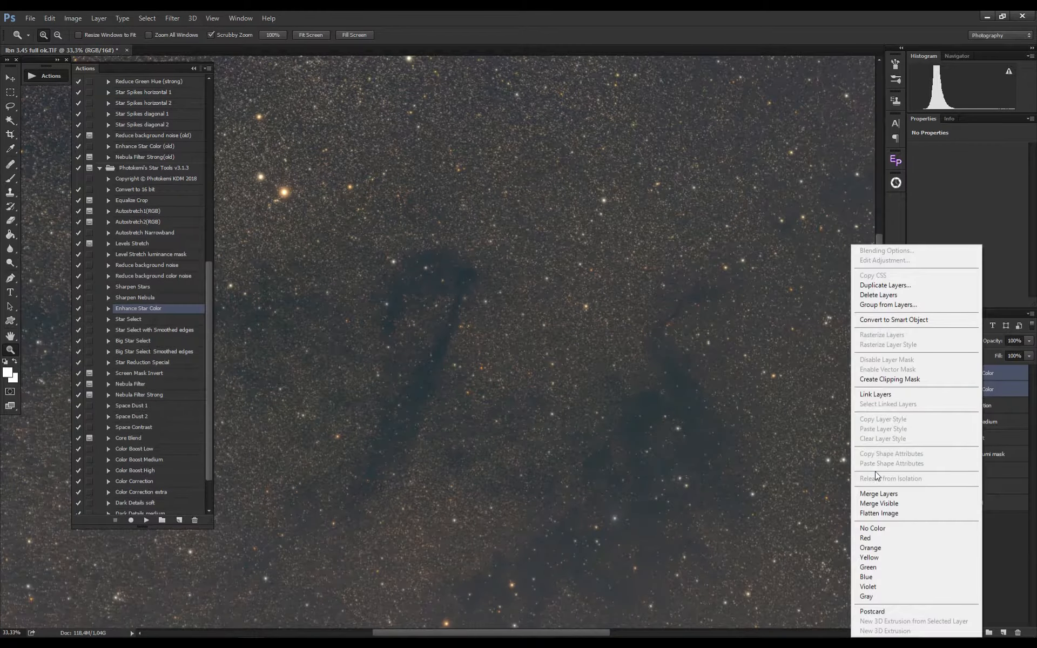
left_click(883, 493)
Toggle the merged Enhance Star Color layer to compare star colors around the bright orange star
key("ctrl+plus")
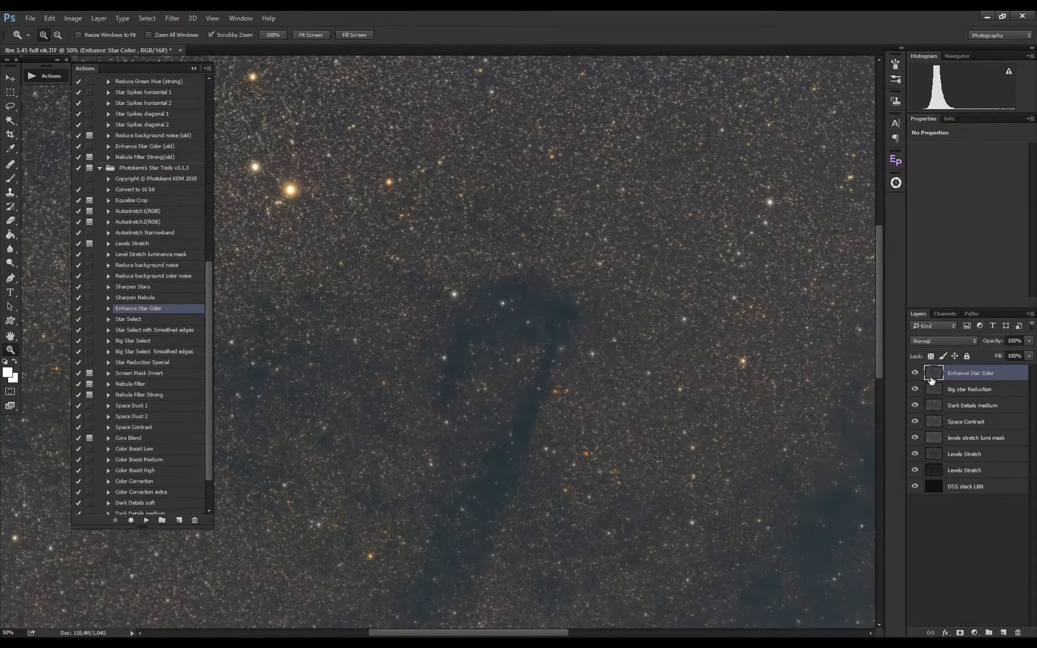
left_click(920, 374)
left_click(919, 374)
left_click(920, 374)
left_click(920, 374)
left_click(920, 374)
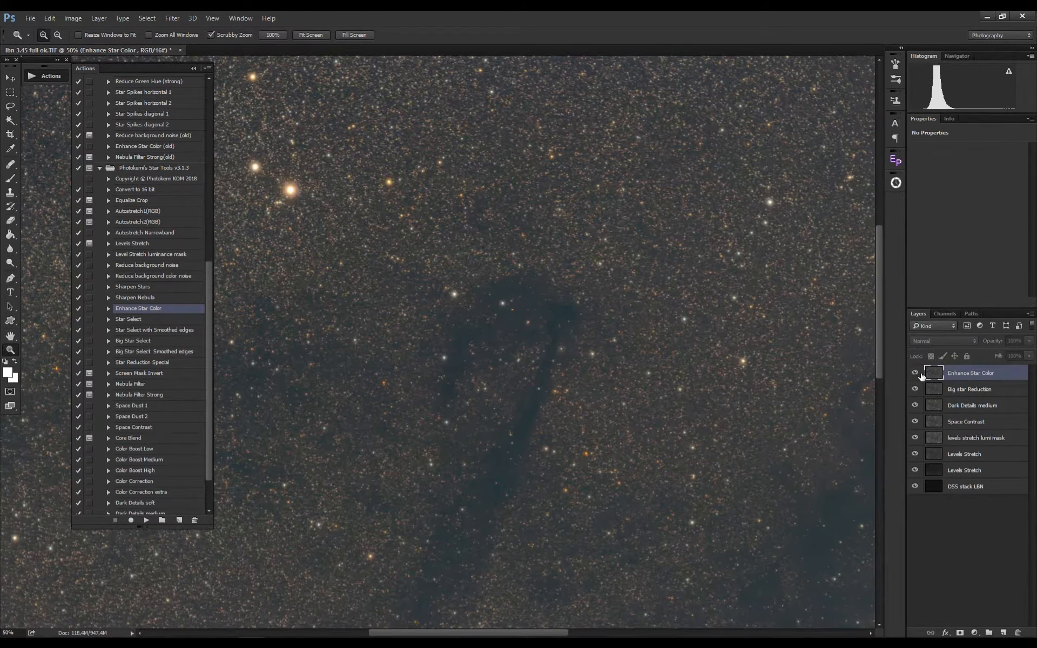
left_click(920, 374)
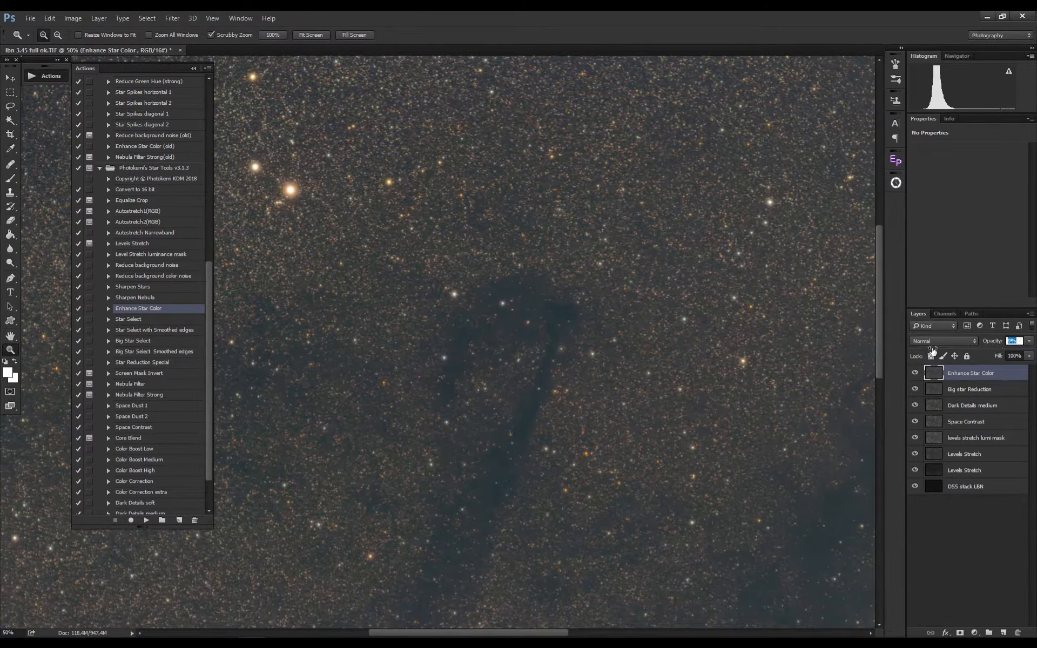
Compare the whole image with and without the Enhance Star Color layer
left_click(1018, 341)
key("ctrl+minus")
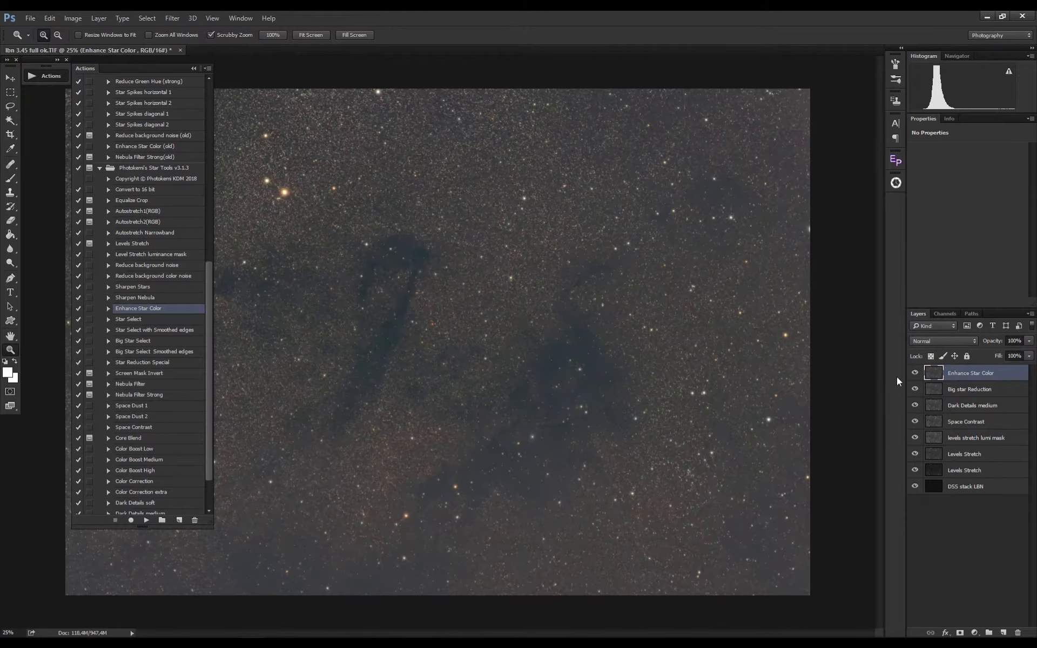
left_click(920, 373)
left_click(921, 373)
left_click(920, 373)
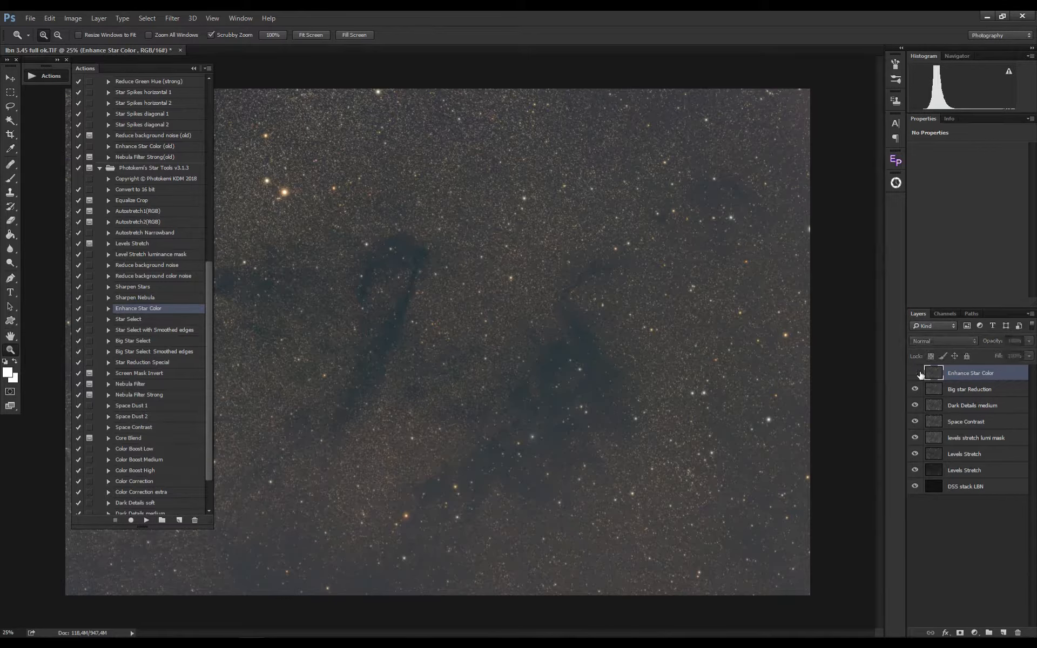
left_click(920, 373)
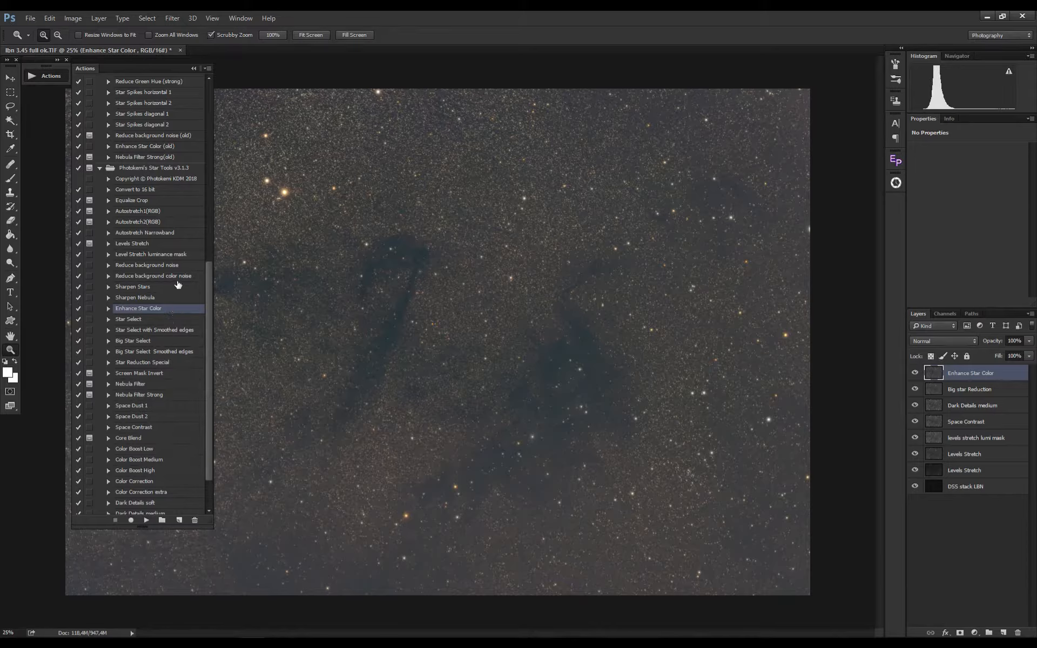
Run the Reduce background color noise and Reduce background noise actions and merge their two layers
left_click(178, 278)
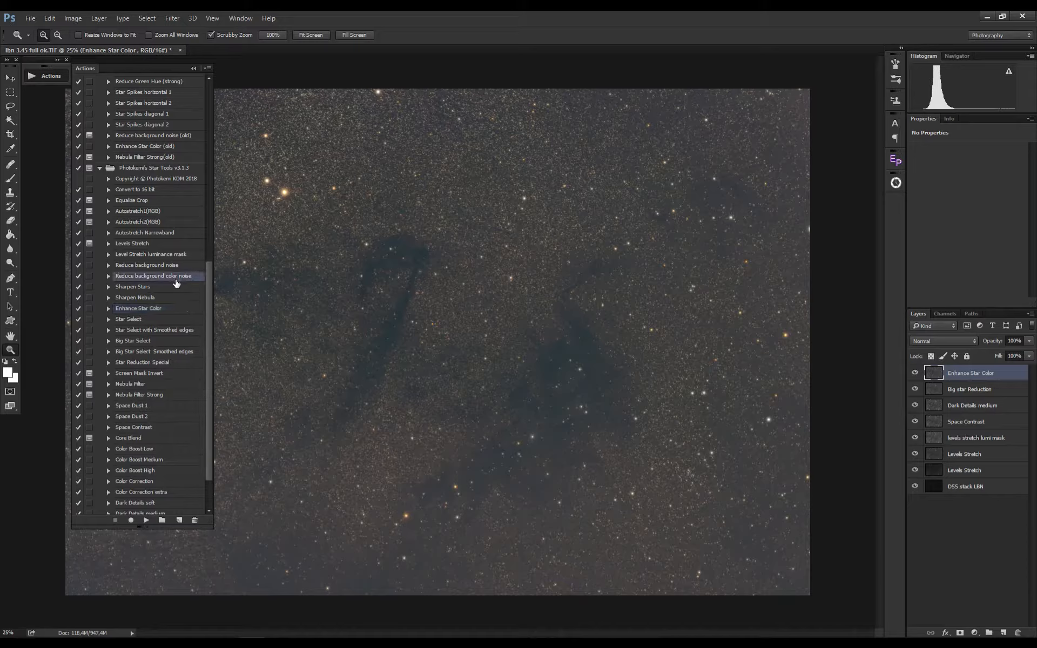
left_click(146, 520)
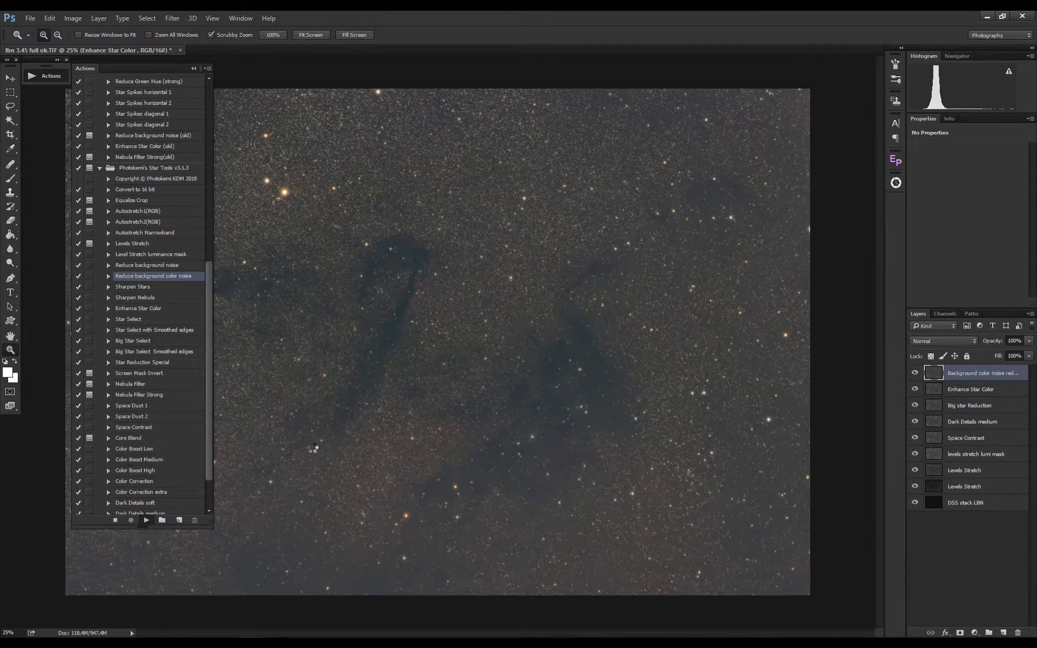
left_click(172, 267)
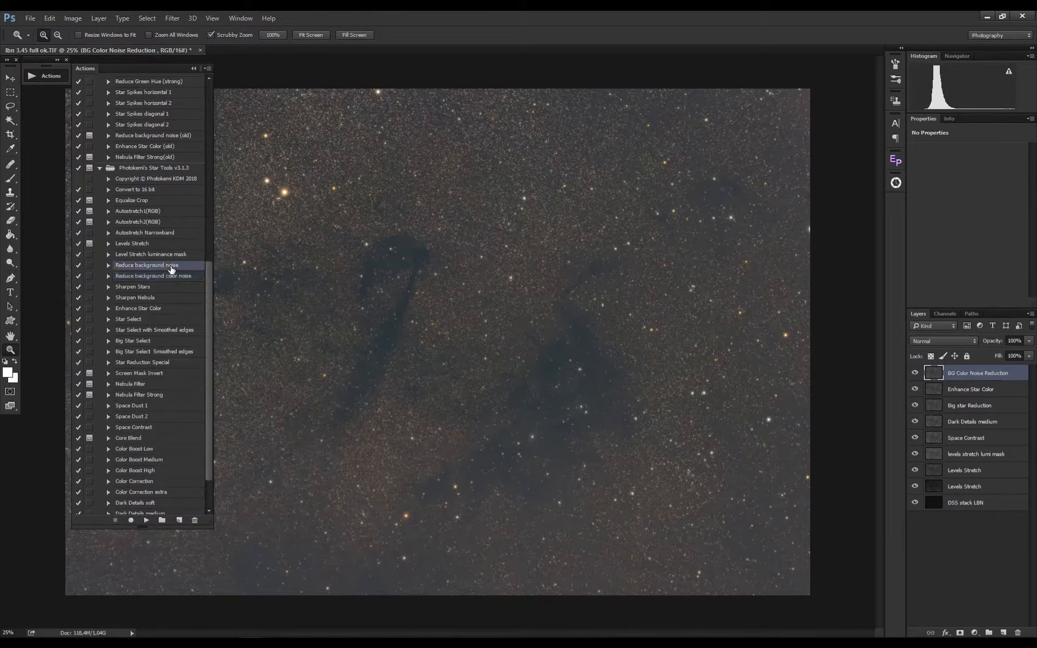
left_click(154, 523)
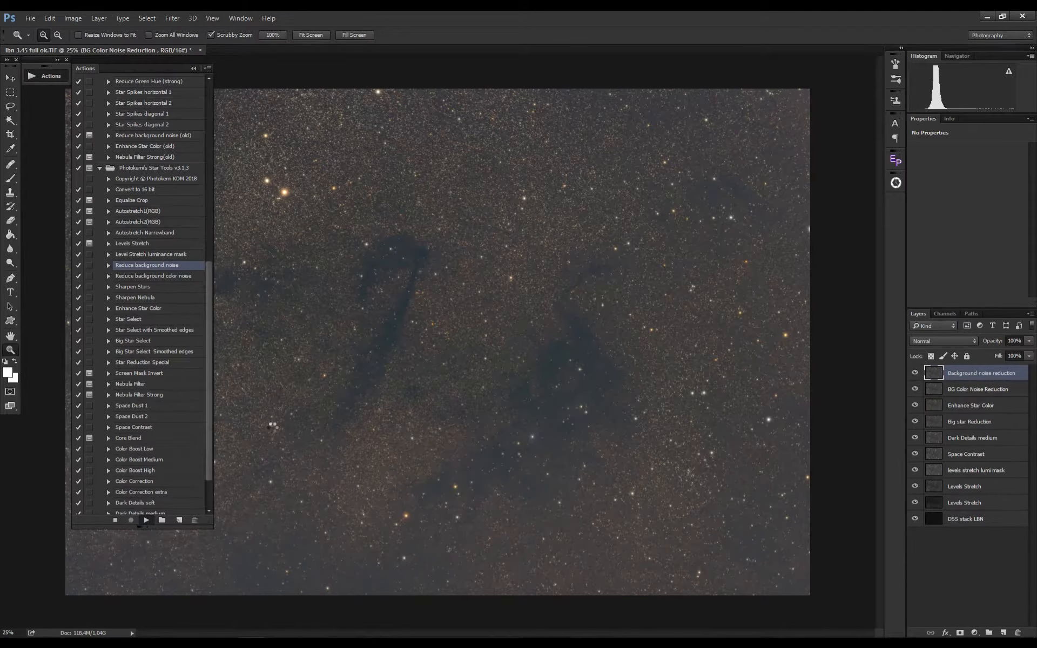
left_click(983, 396, "shift")
right_click(976, 392)
left_click(886, 491)
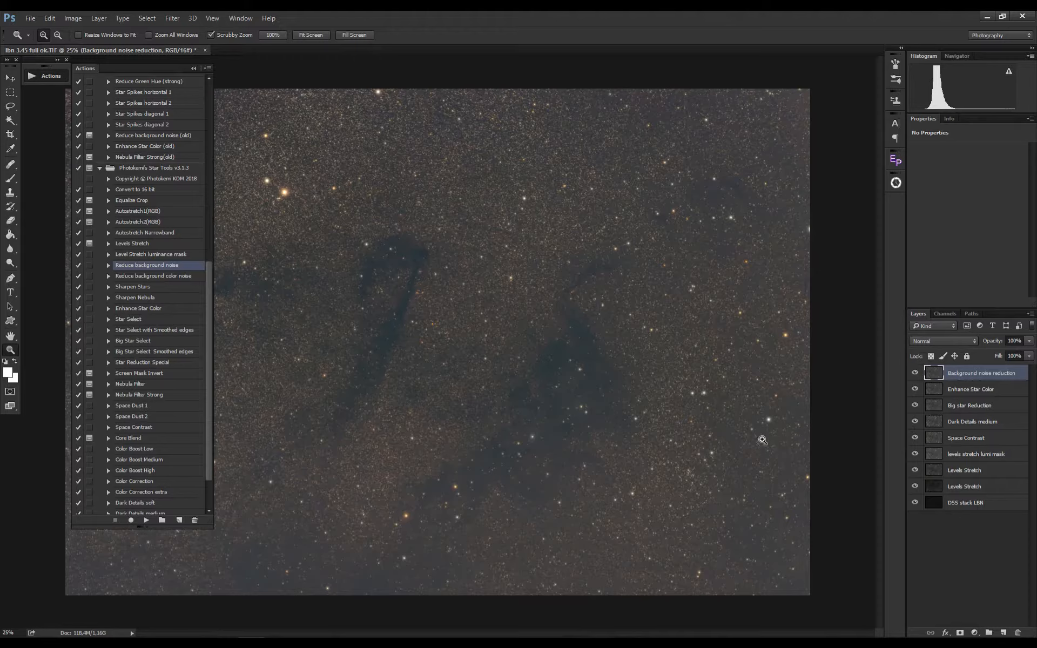
Run the Level Stretch luminance mask and Sharpen Stars actions on the image
mouse_move(563, 375)
left_mouse_down()
mouse_move(533, 377)
mouse_move(558, 378)
left_mouse_up()
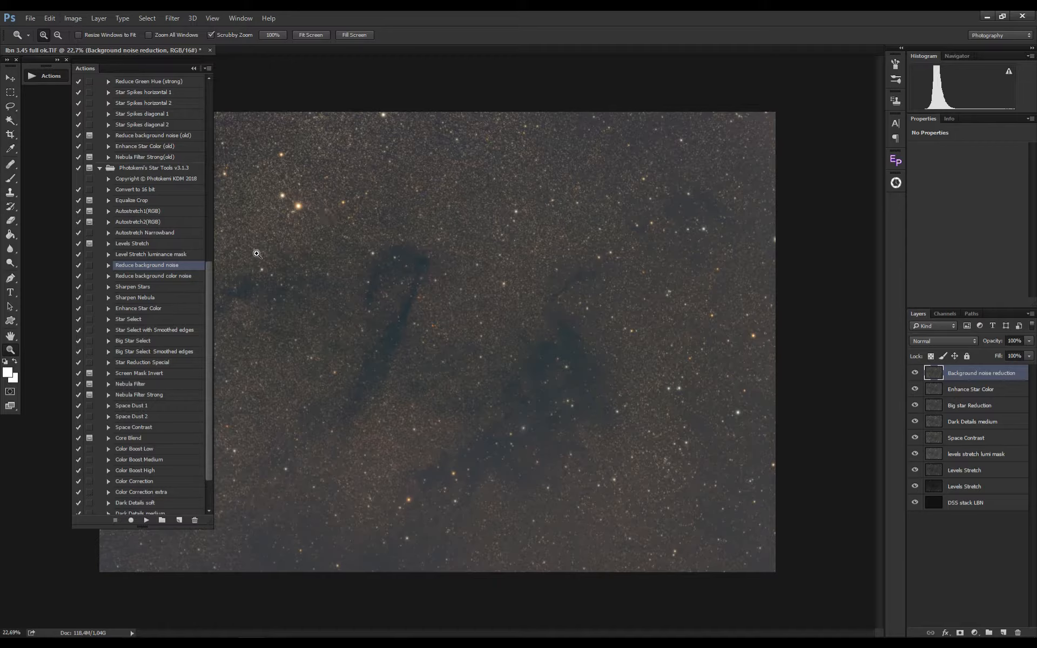
left_click(169, 256)
left_click(147, 520)
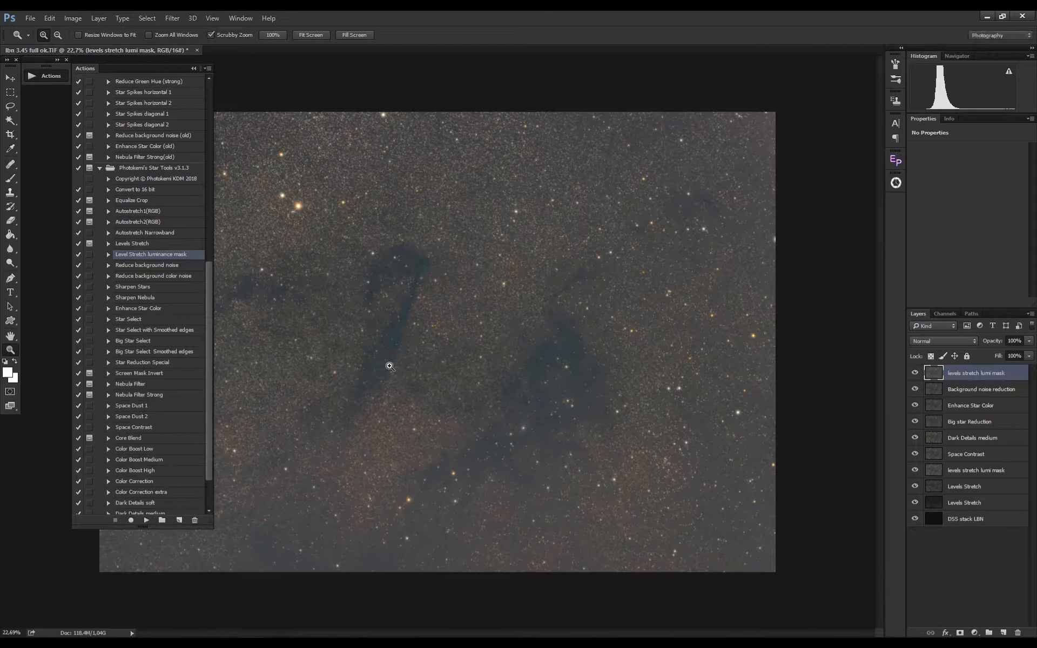
mouse_move(389, 367)
left_mouse_down()
mouse_move(374, 366)
mouse_move(387, 368)
left_mouse_up()
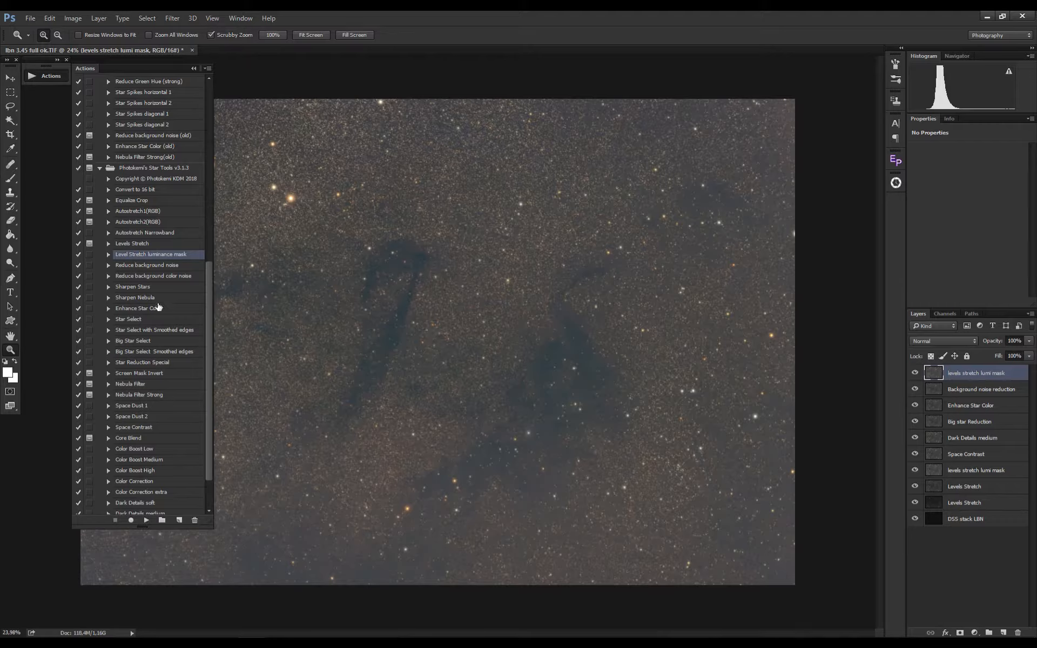
left_click(151, 287)
left_click(147, 520)
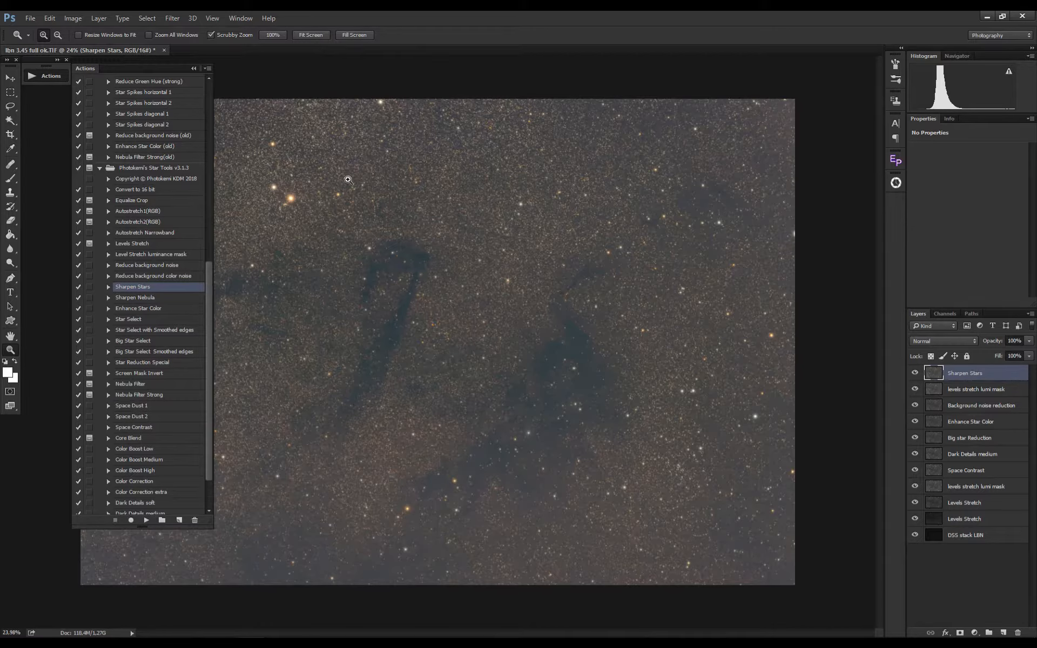
Open the Viveza 2 filter, raise the global contrast to 20% and adjust the shadows
left_click(176, 18)
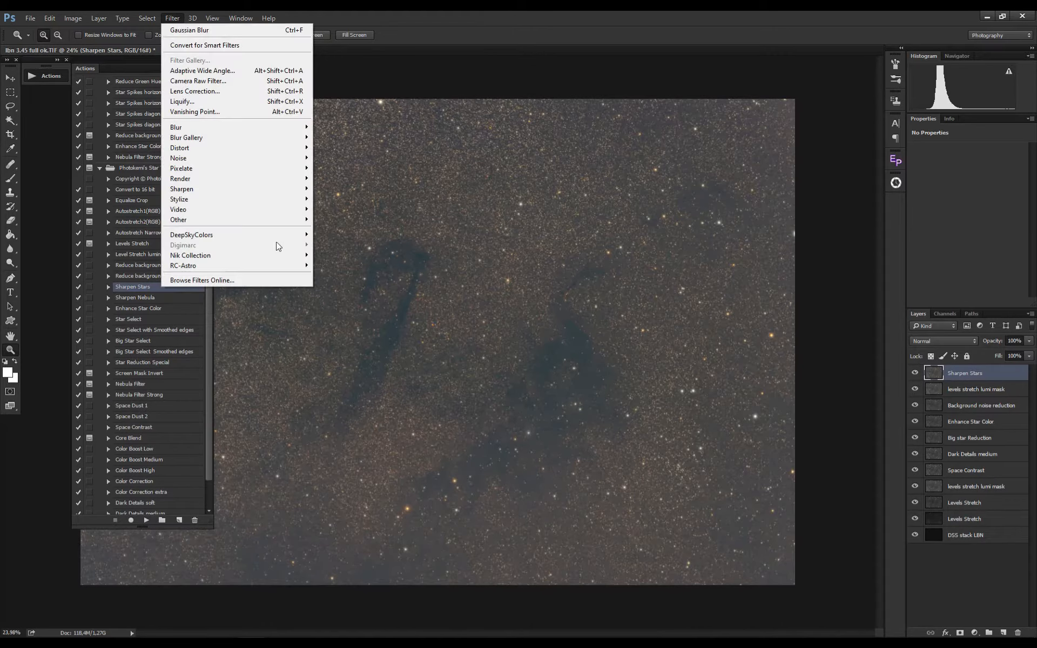
mouse_move(300, 257)
left_click(379, 327)
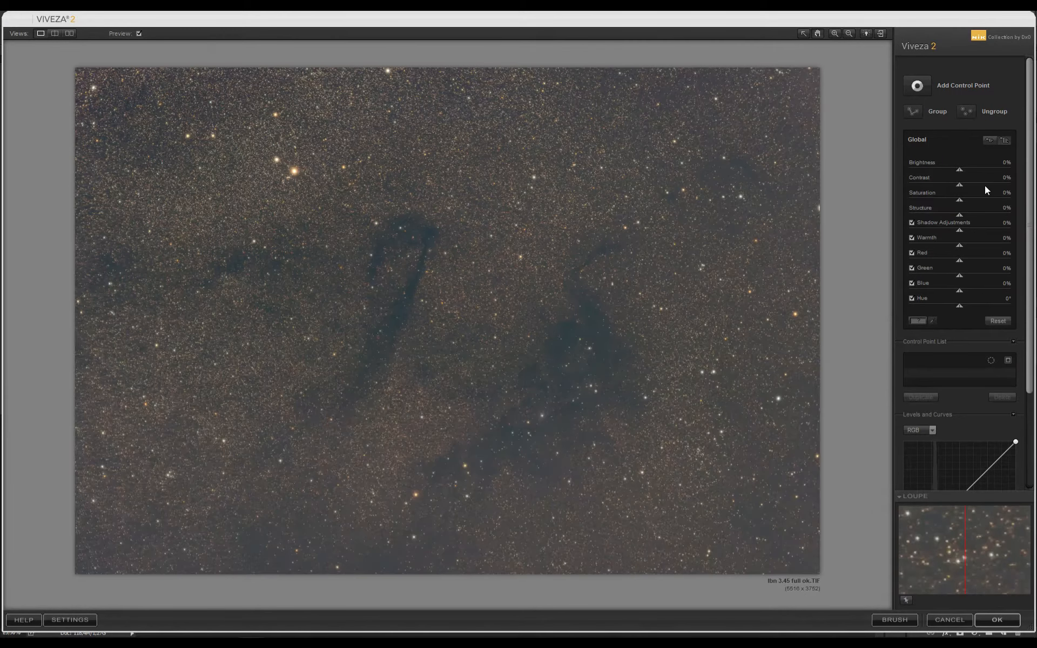
left_click_drag(961, 185, 970, 184)
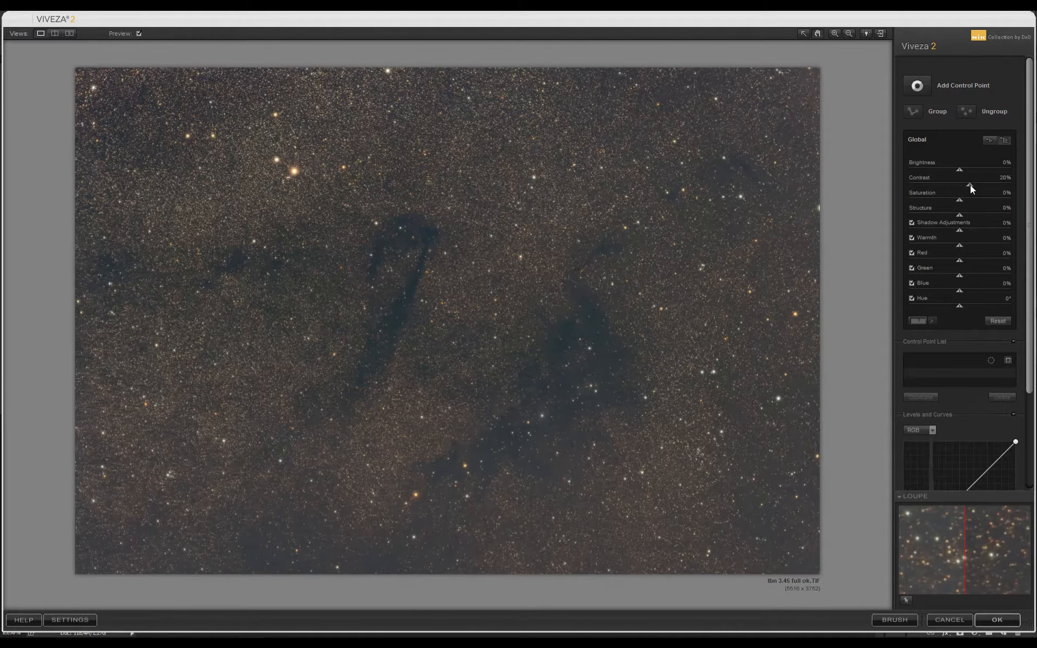
left_click_drag(960, 231, 955, 230)
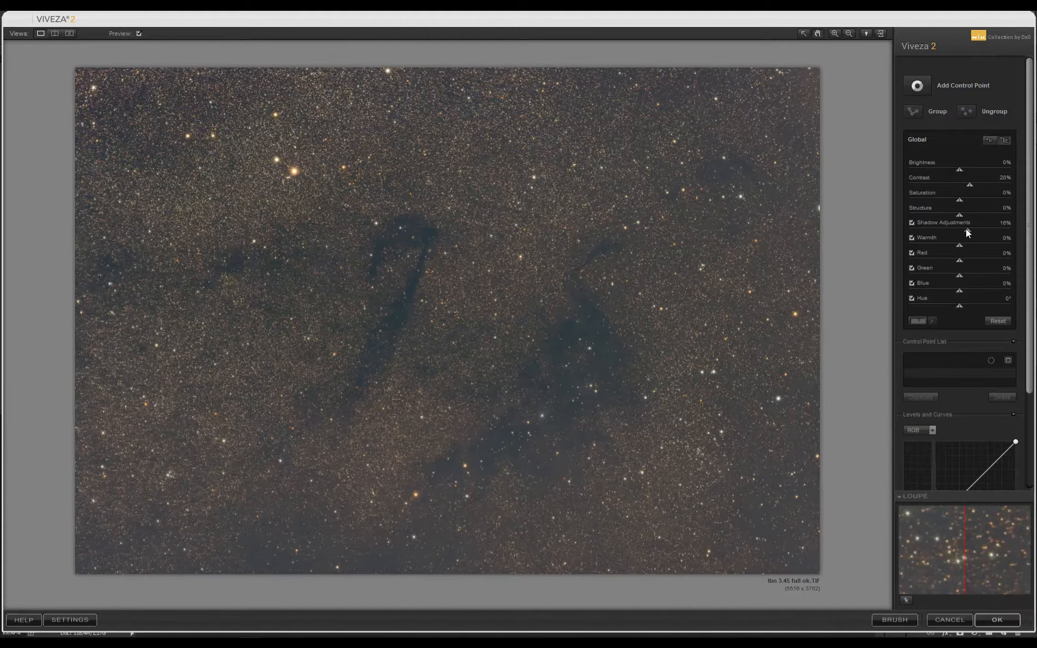
Raise the global brightness and warmth slightly in Viveza 2 and apply the filter
left_click(965, 169)
left_click_drag(964, 168, 965, 168)
left_click_drag(954, 244, 963, 243)
left_click(962, 246)
left_click_drag(979, 206, 963, 206)
left_click(998, 620)
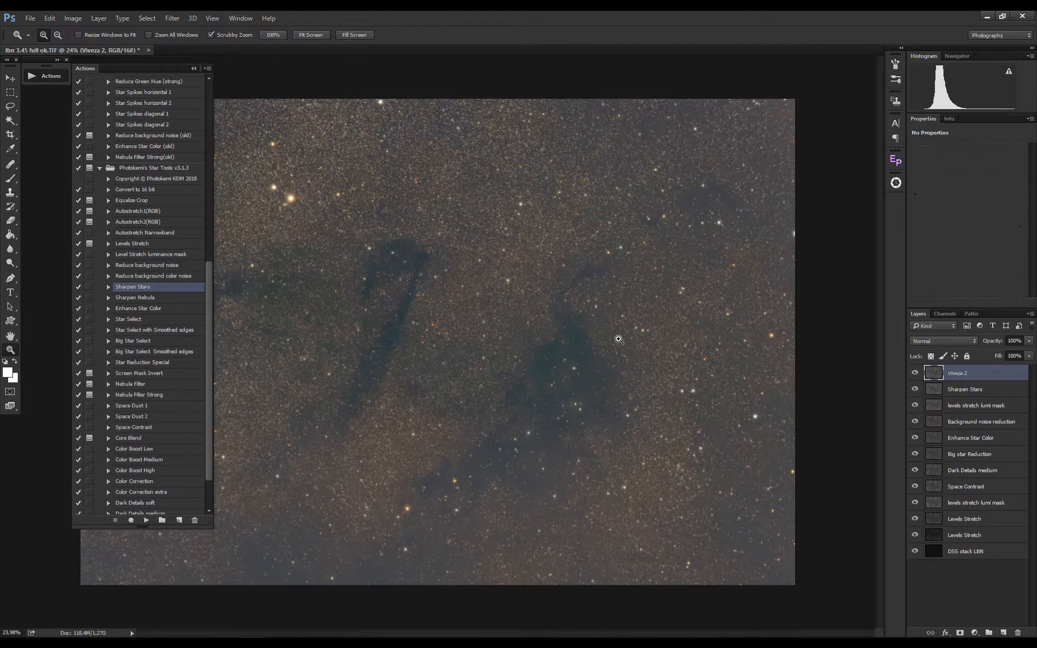
Compare the image with and without the Viveza 2 layer and view it as a whole
left_click(918, 373)
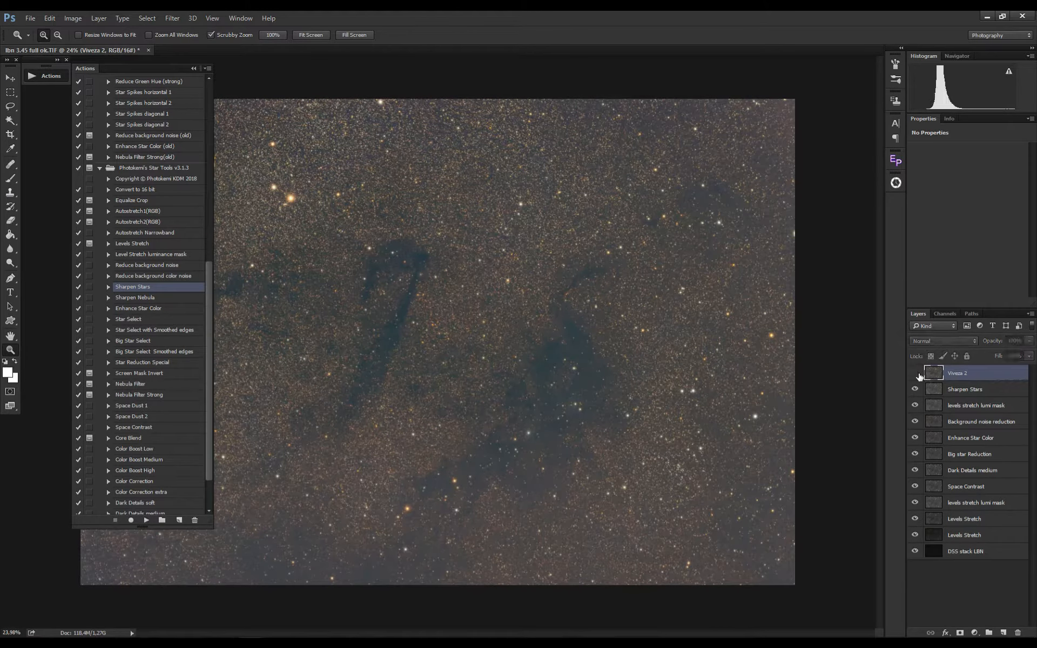
left_click(918, 373)
scroll(574, 397, "down", 4)
left_click_drag(471, 399, 492, 399)
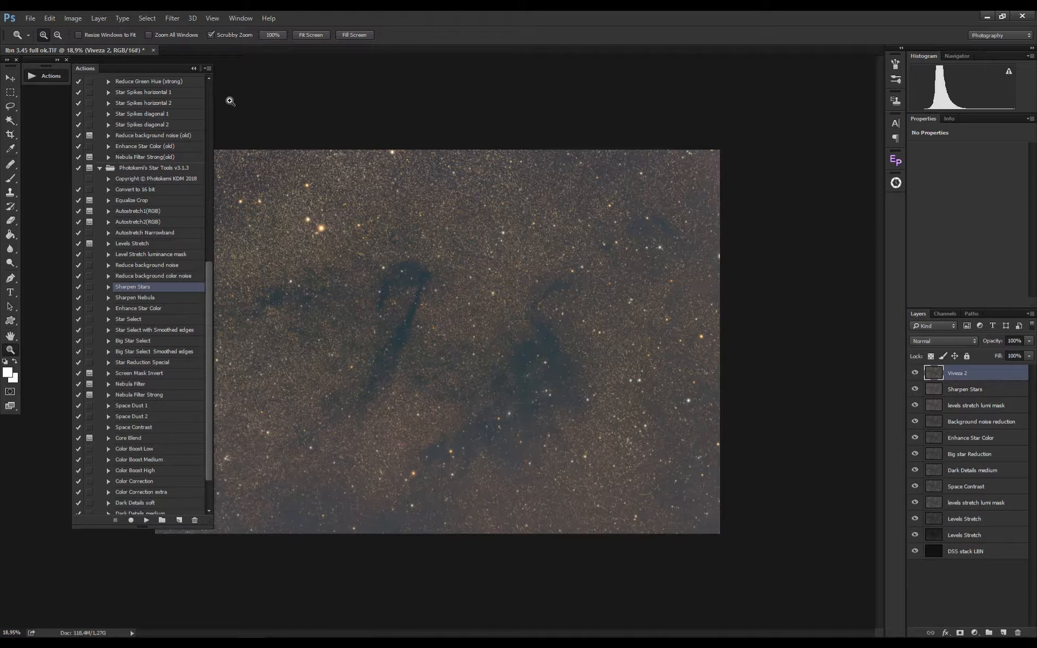
left_click(172, 18)
mouse_move(281, 263)
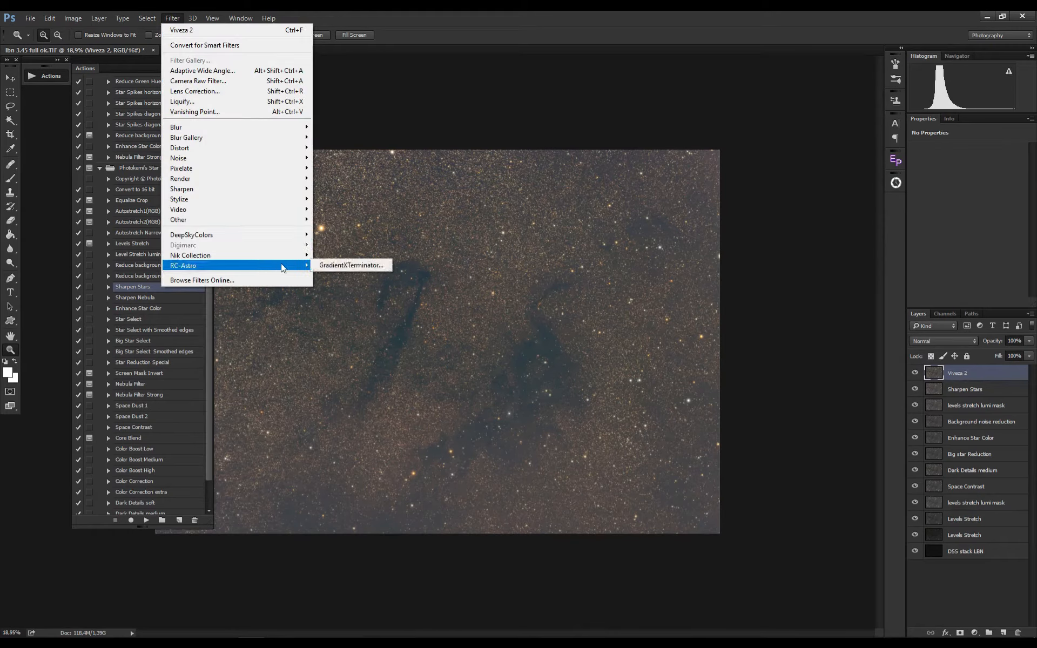
left_click(362, 266)
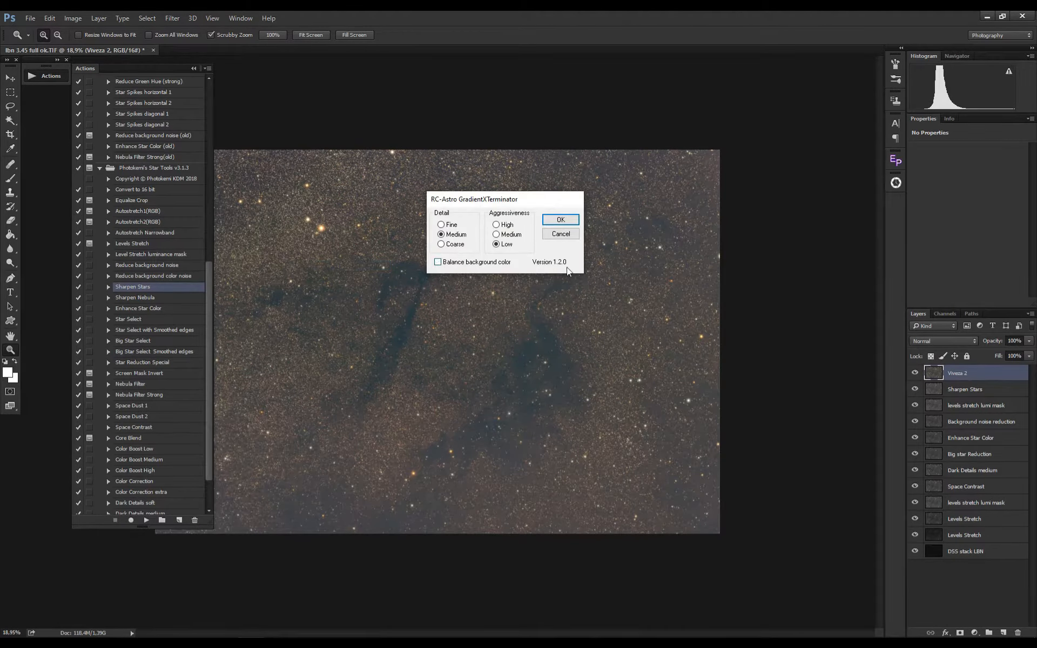
left_click(561, 234)
Select the background with the Magic Wand and apply GradientXTerminator to a Viveza 2 copy with medium detail, low aggressiveness and balanced background color
left_click(11, 121)
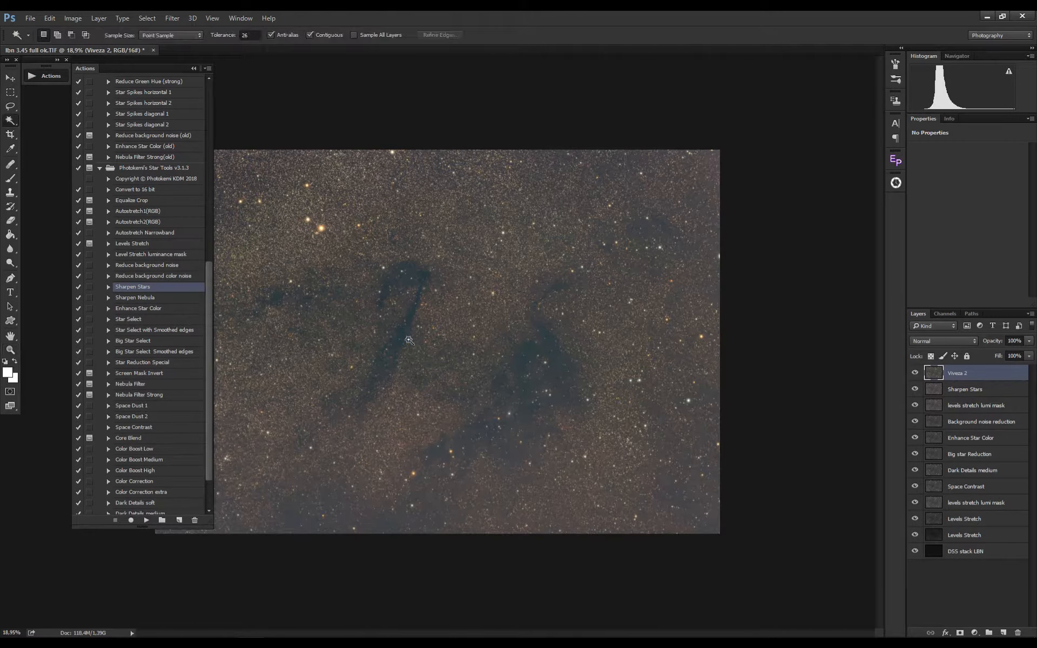
left_click(425, 301)
left_click(172, 18)
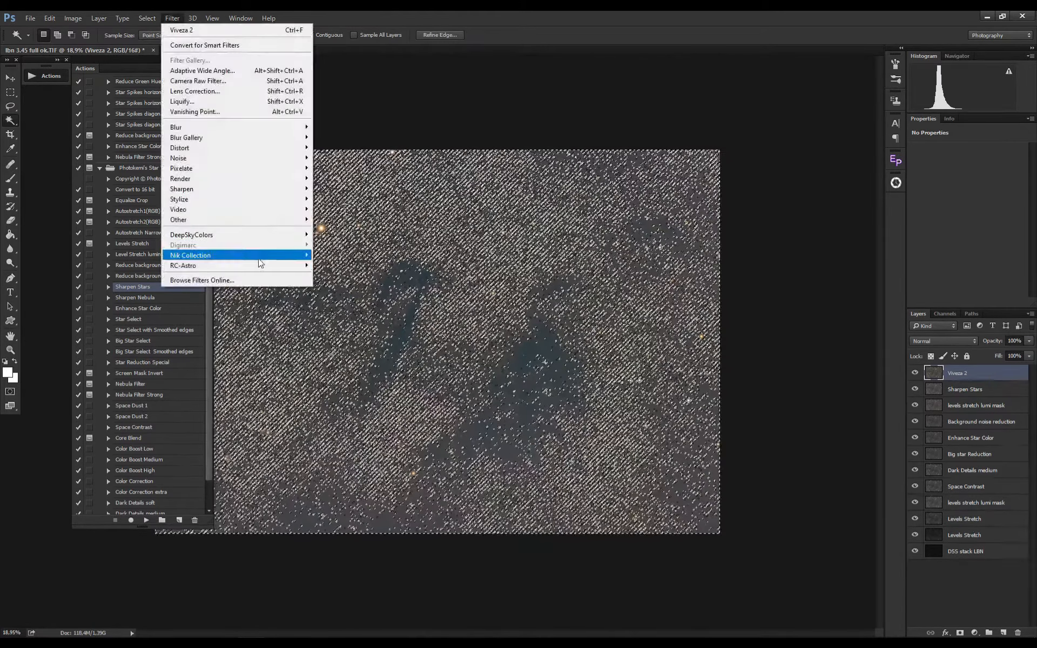
mouse_move(237, 266)
left_click(351, 266)
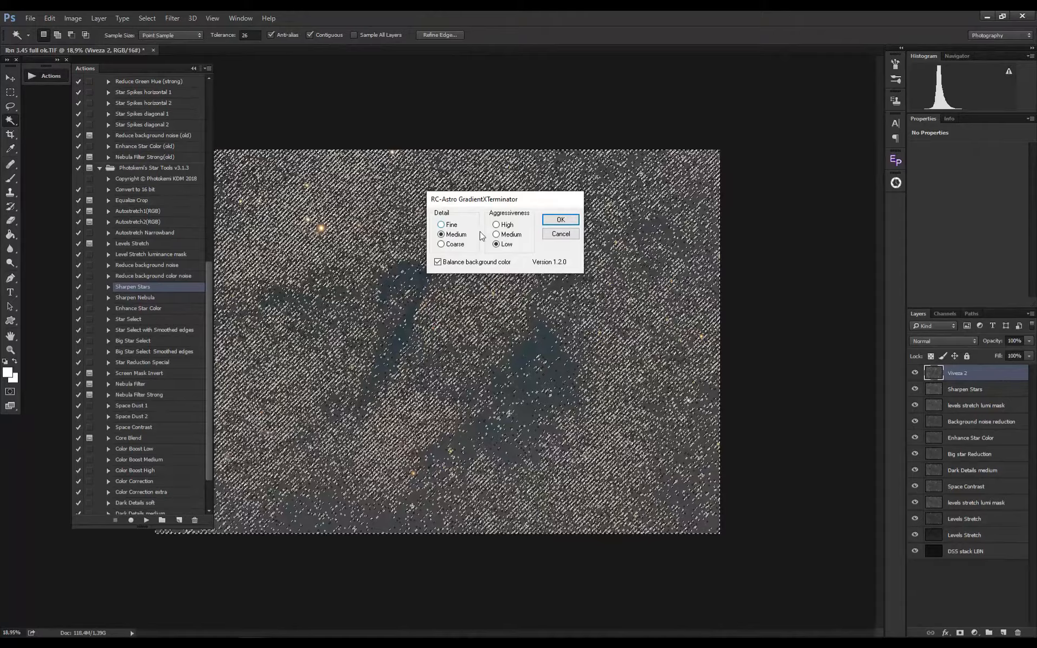
left_click(561, 219)
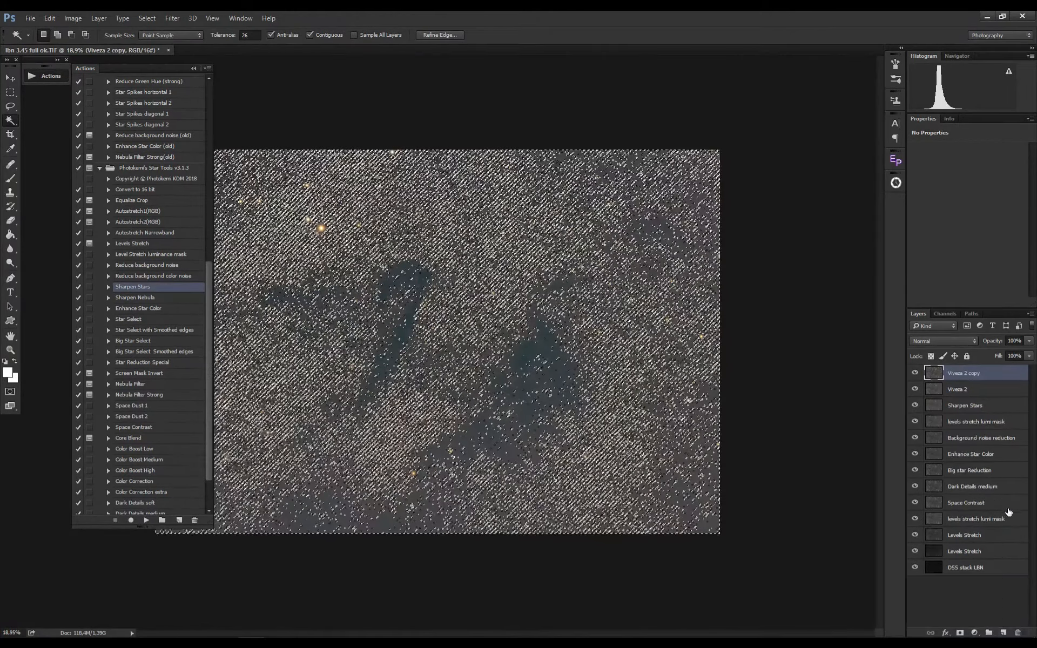
Rename the Viveza 2 copy layer as Gxter,in
double_click(964, 373)
type("Gx")
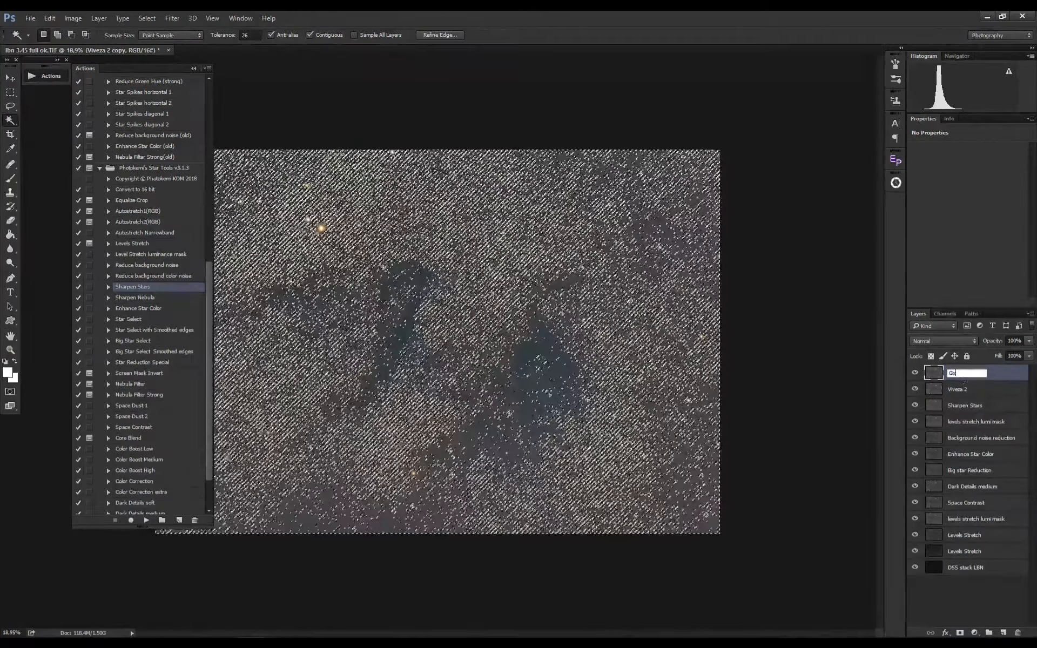
type("termin")
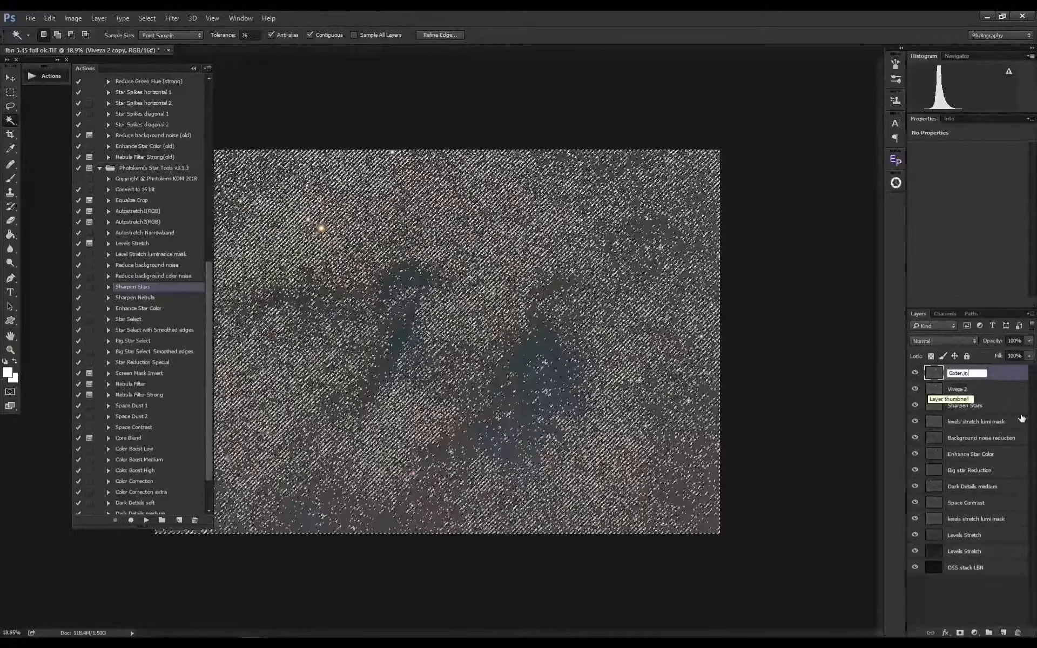
key("Return")
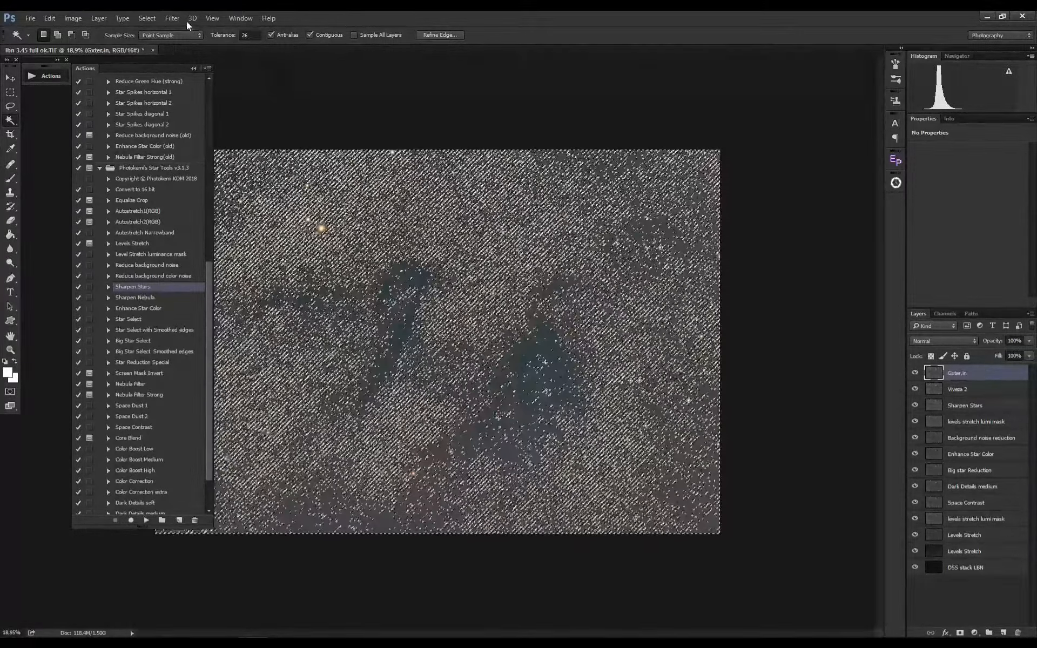
Run GradientXTerminator again on the renamed top layer and clear the selection
left_click(172, 18)
mouse_move(243, 266)
left_click(347, 267)
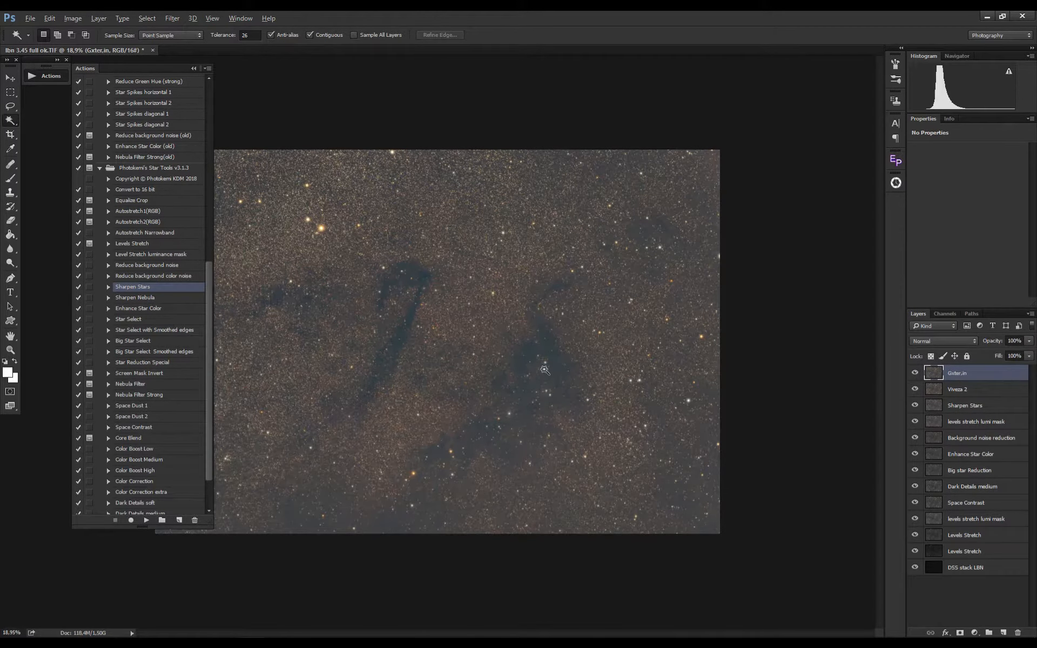
Apply a Levels adjustment to the Gxter,in layer with midtones at 0.96 and a slightly raised black point
scroll(373, 357, "up", 2)
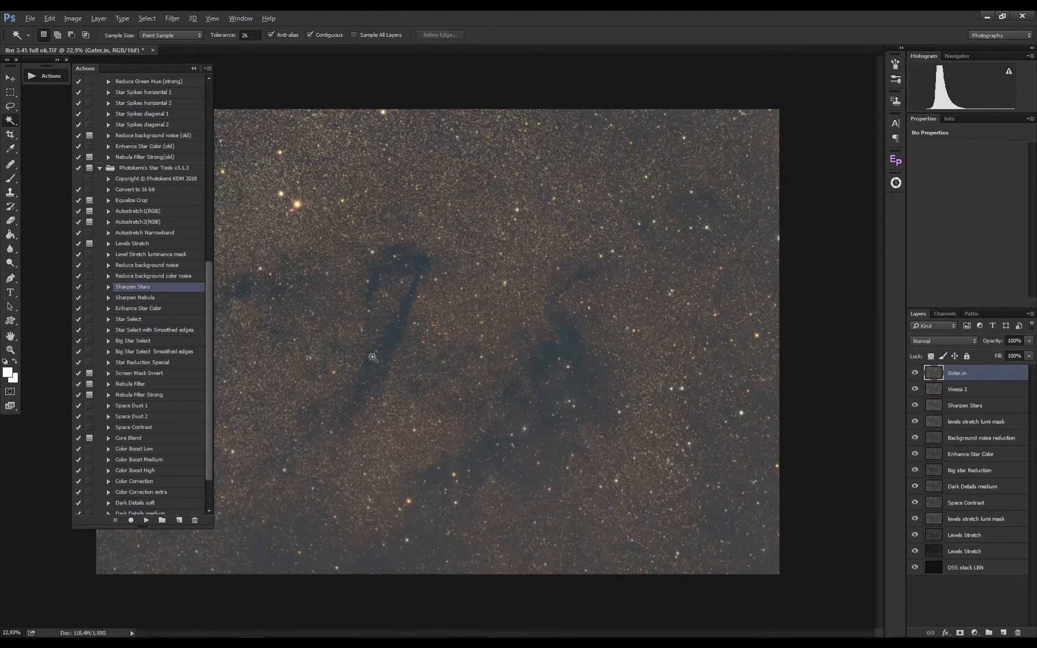
left_click(73, 19)
mouse_move(156, 46)
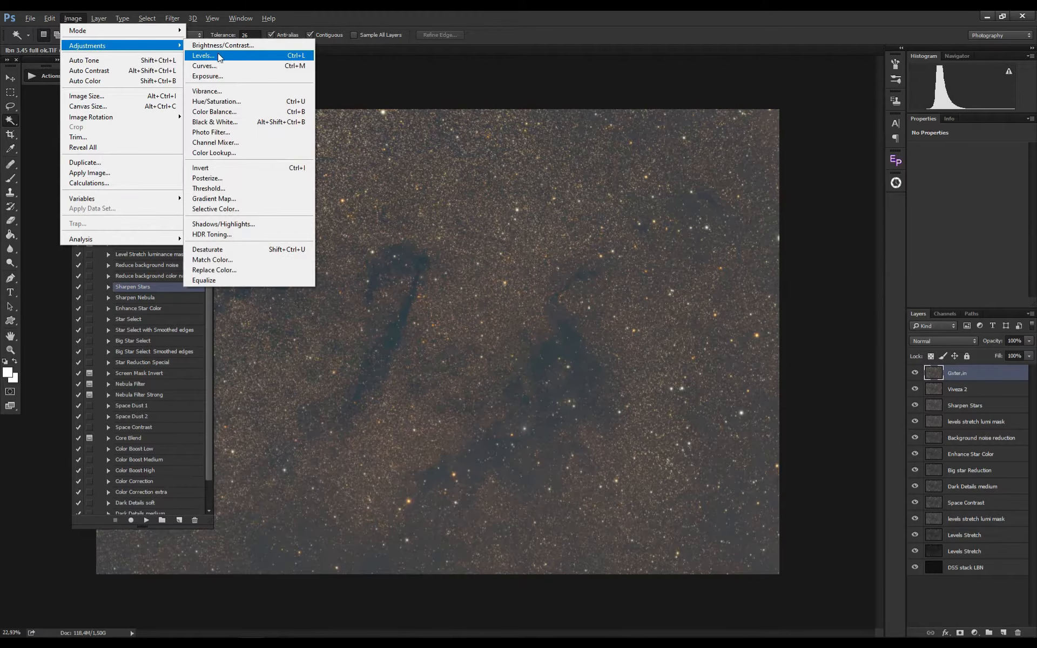
left_click(219, 56)
left_click_drag(536, 426, 541, 426)
left_click_drag(607, 426, 609, 426)
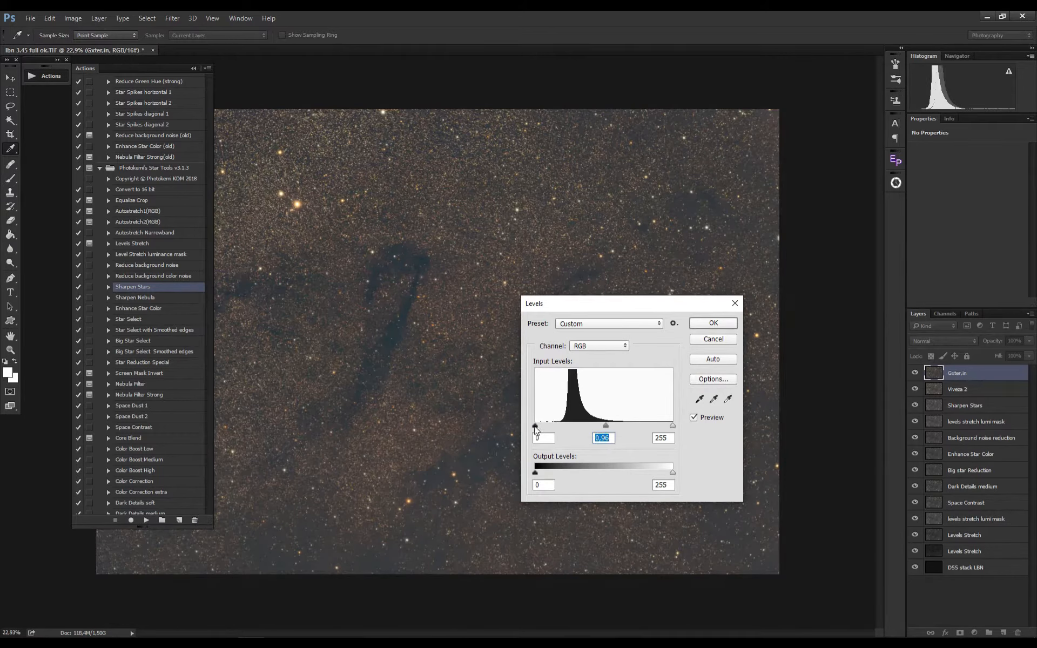
left_click_drag(535, 427, 539, 427)
left_click(713, 323)
Collapse the list of actions and examine the whole image unobstructed
key("w")
left_click(10, 350)
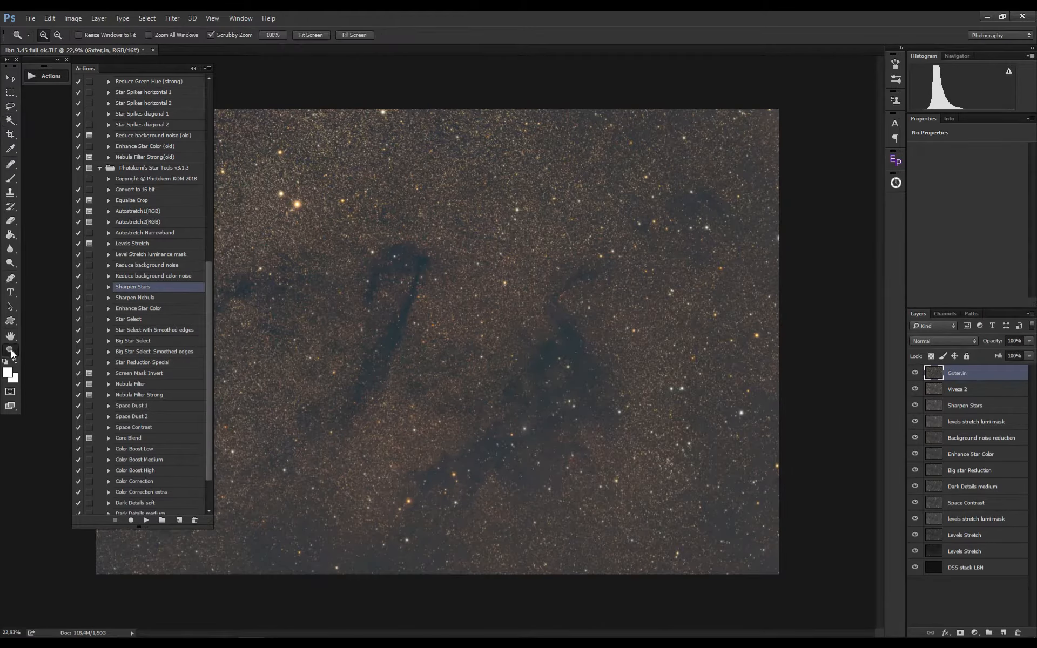
left_click(50, 79)
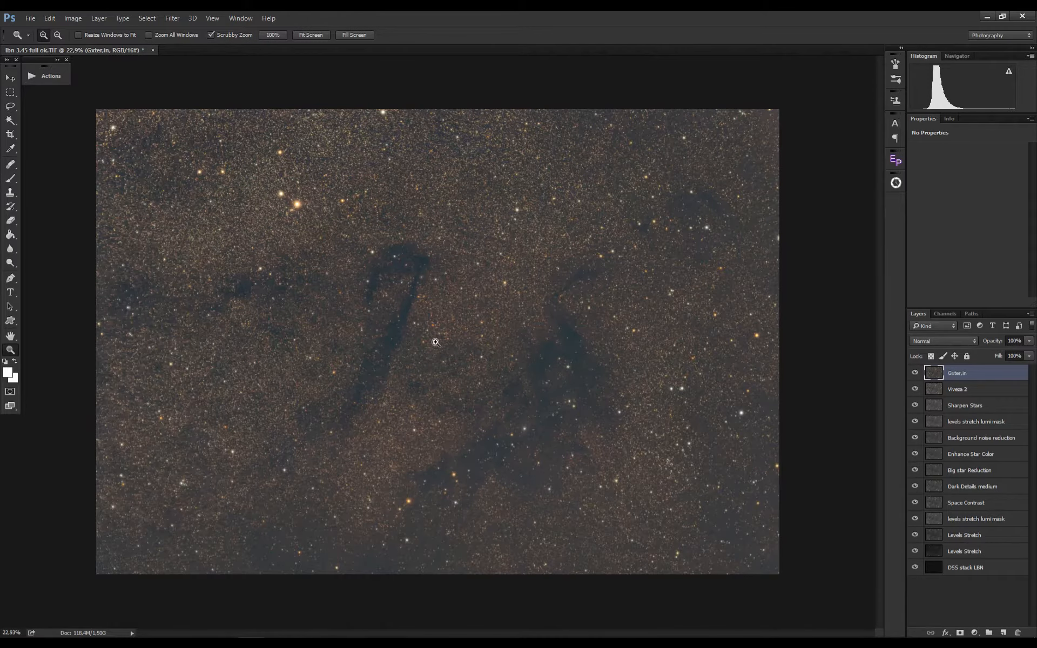
scroll(452, 358, "down", 1)
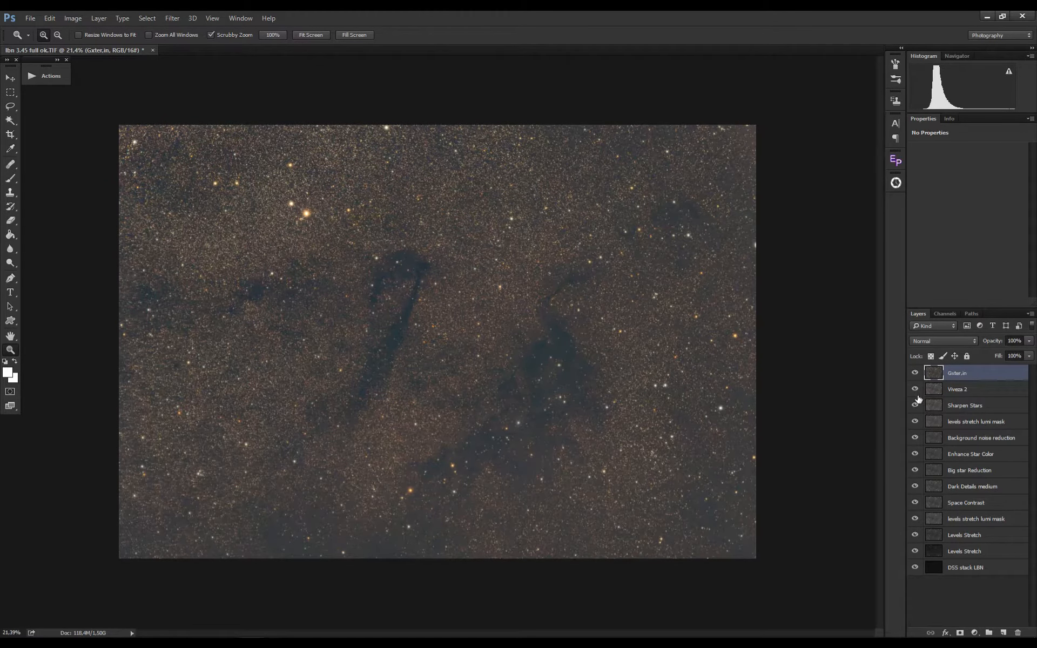
Compare the processed image with the original DSS stack LBN by hiding all layers above it and showing them again
left_click_drag(915, 372, 915, 536)
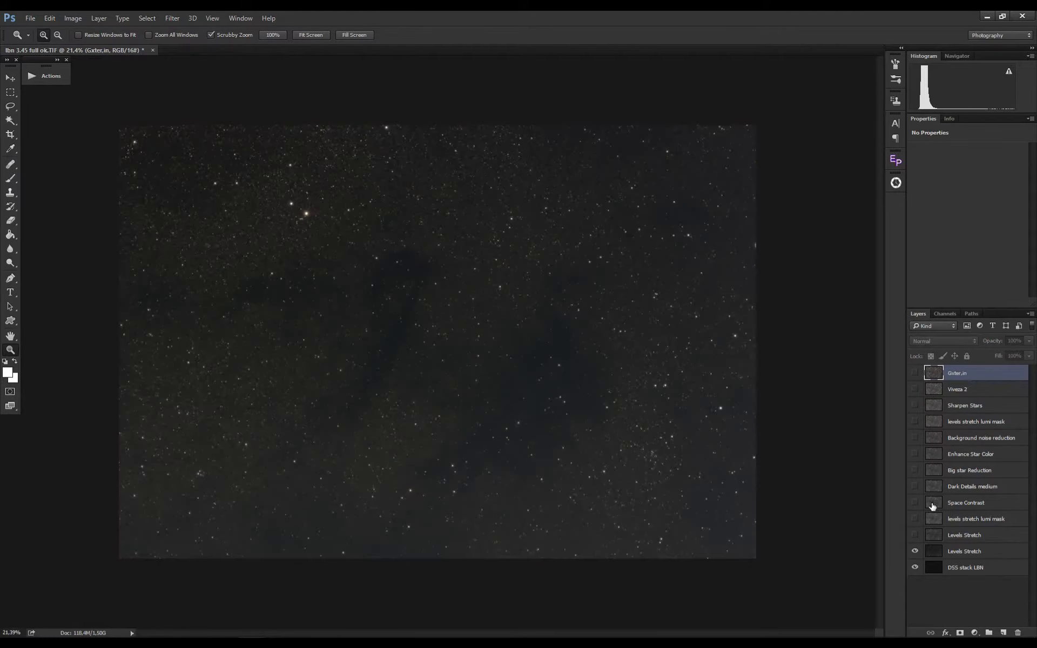
left_click(916, 551)
left_click(916, 535)
left_click_drag(919, 522, 920, 377)
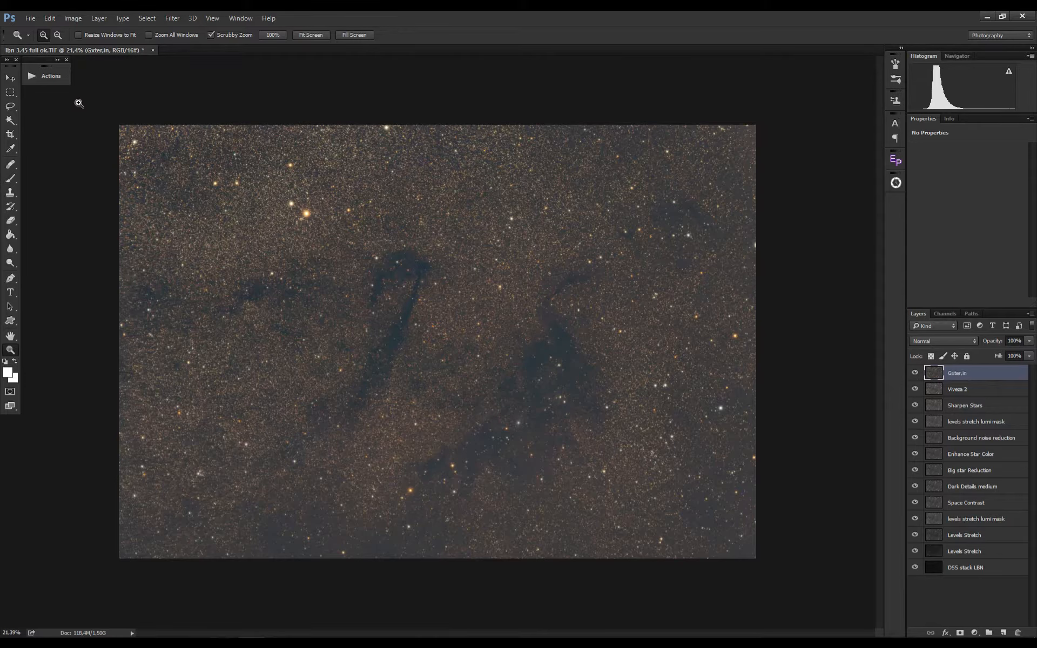
Run the Star Spikes horizontal 1 action on the Gxter,in layer
left_click(60, 77)
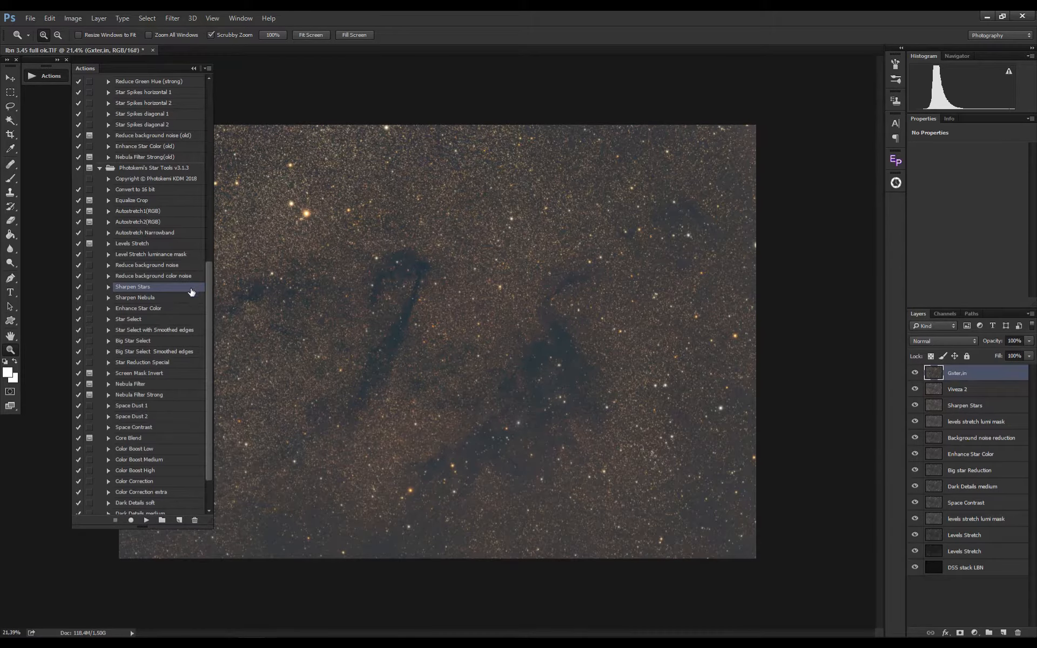
left_click_drag(210, 297, 210, 237)
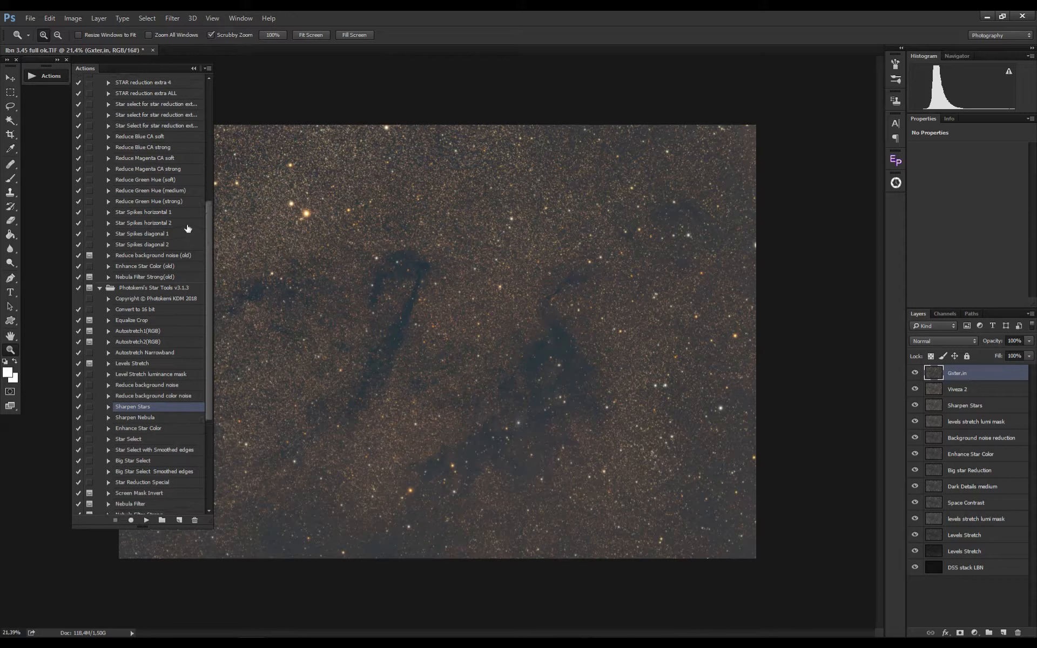
left_click(176, 213)
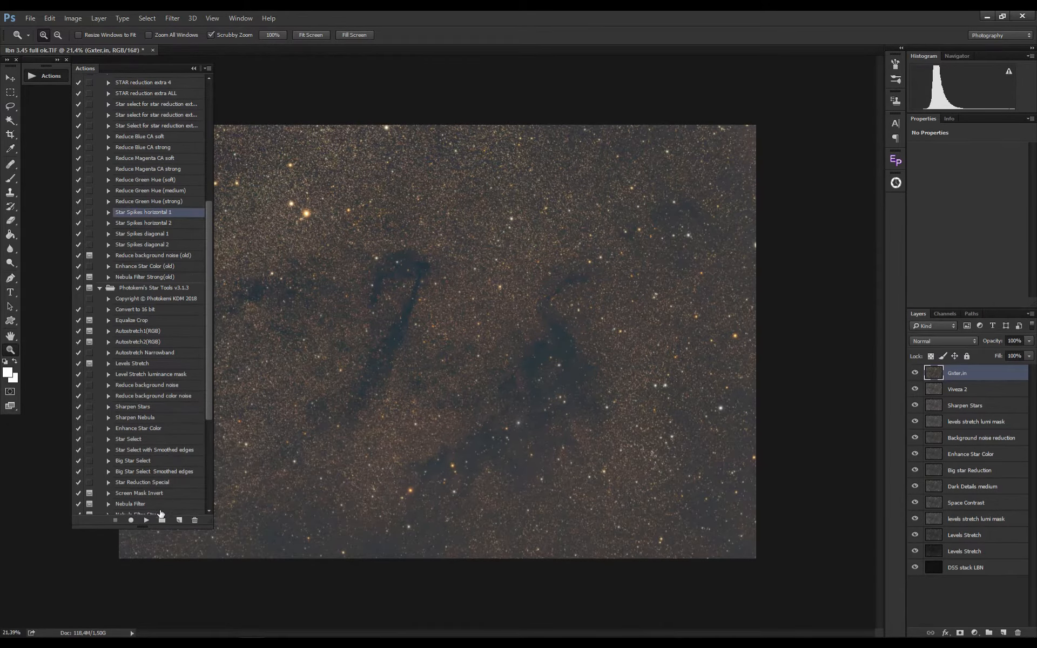
left_click(147, 520)
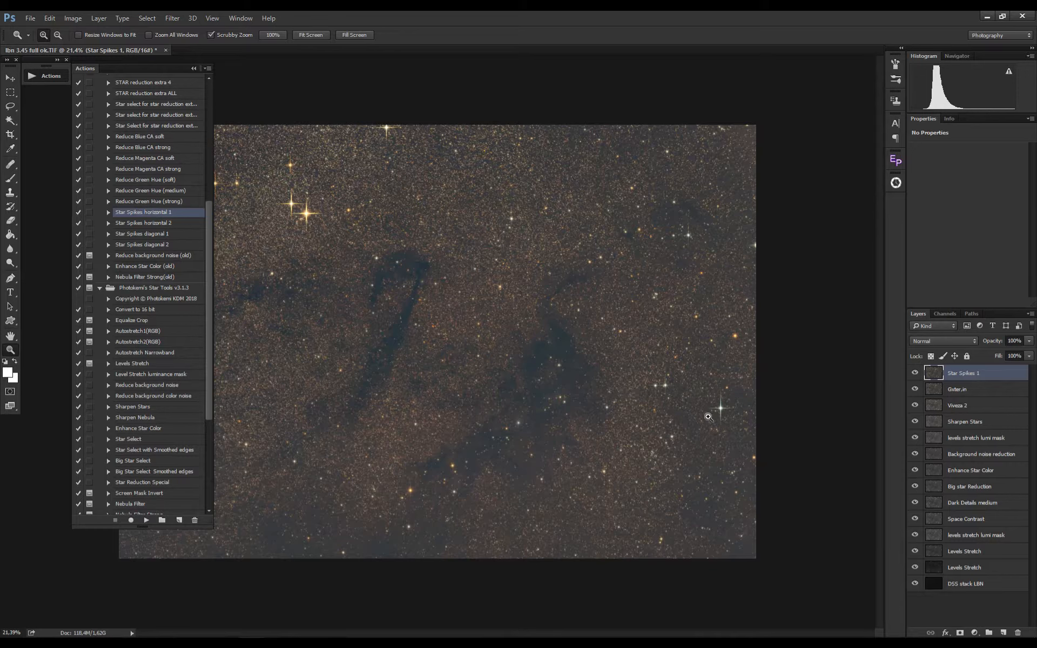
Hide the Star Spikes 1 layer and run the Star Spikes horizontal 2 action on the Gxter,in layer
left_click(916, 373)
left_click(942, 393)
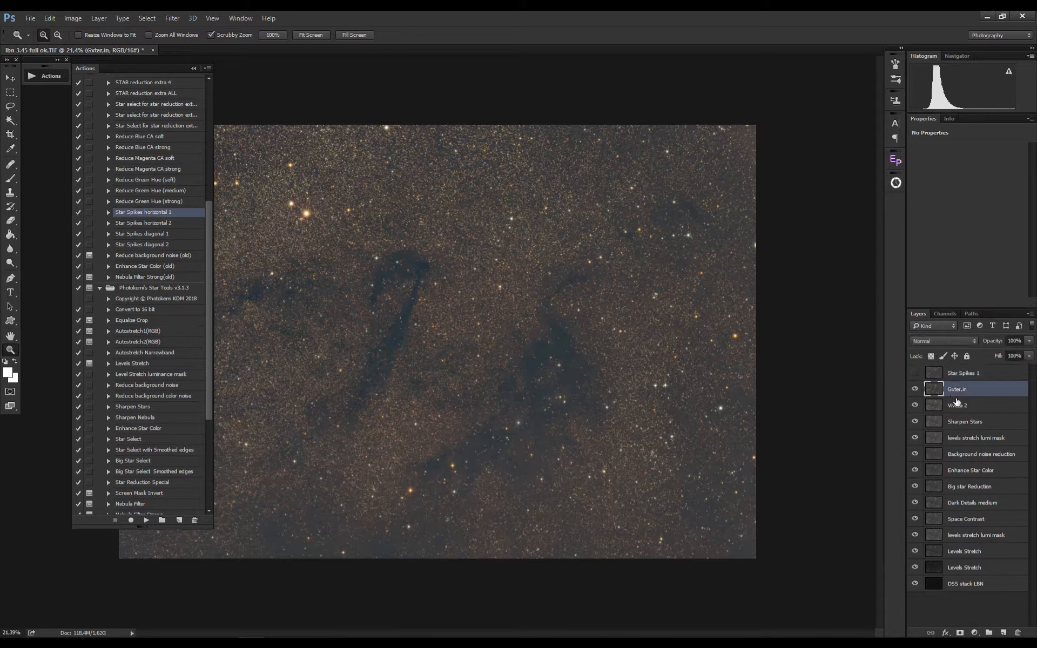
left_click(170, 224)
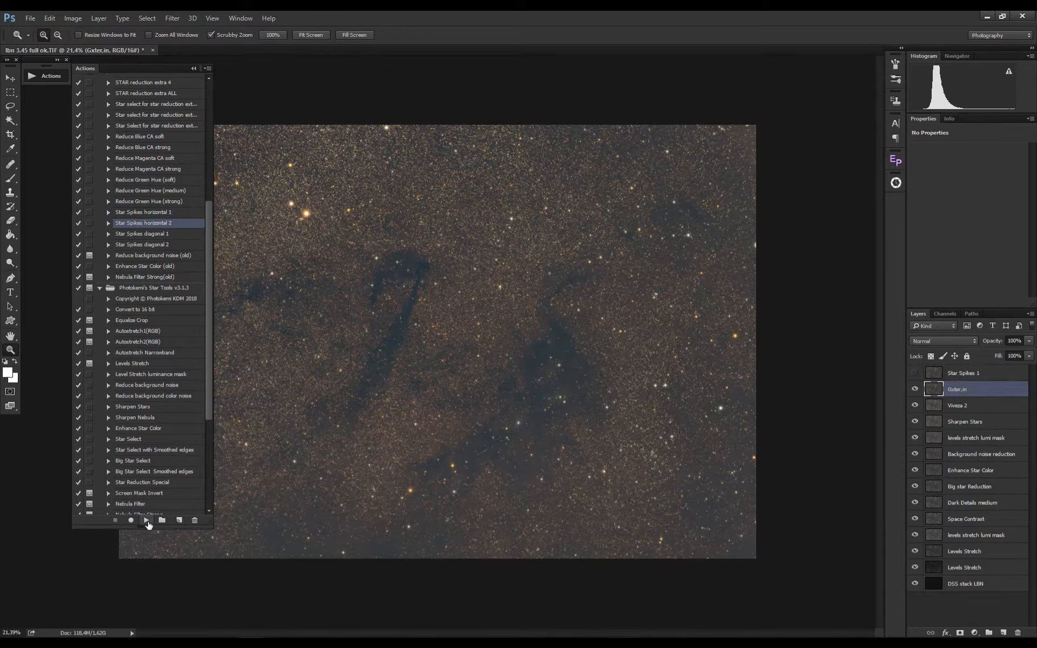
left_click(146, 520)
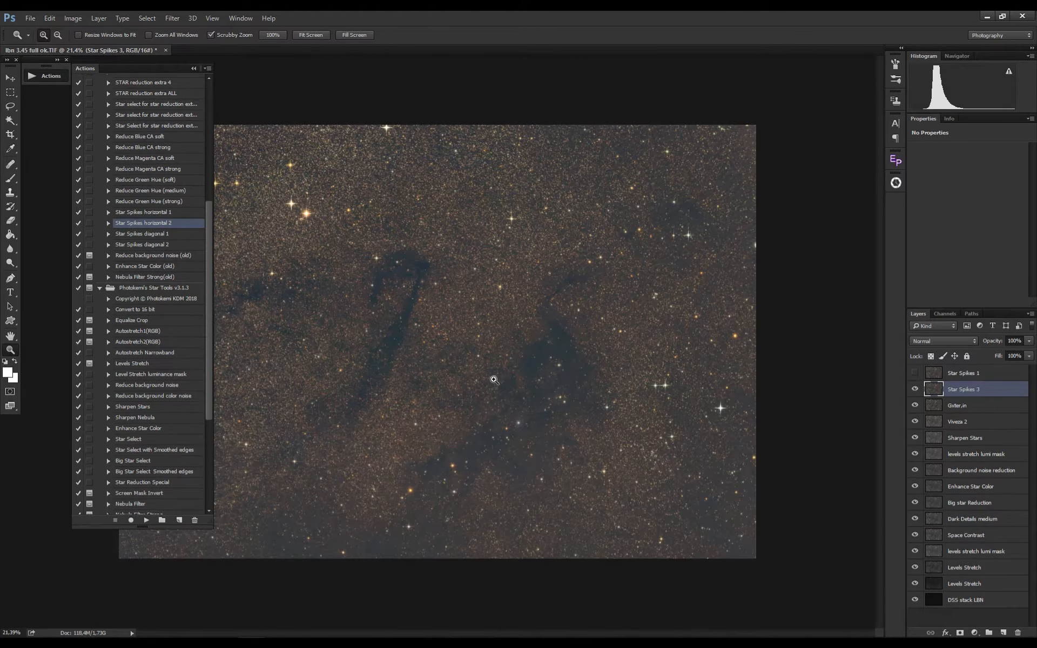
Collapse the list of actions and compare the two spike versions by toggling the visibility of Star Spikes 1
left_click(54, 76)
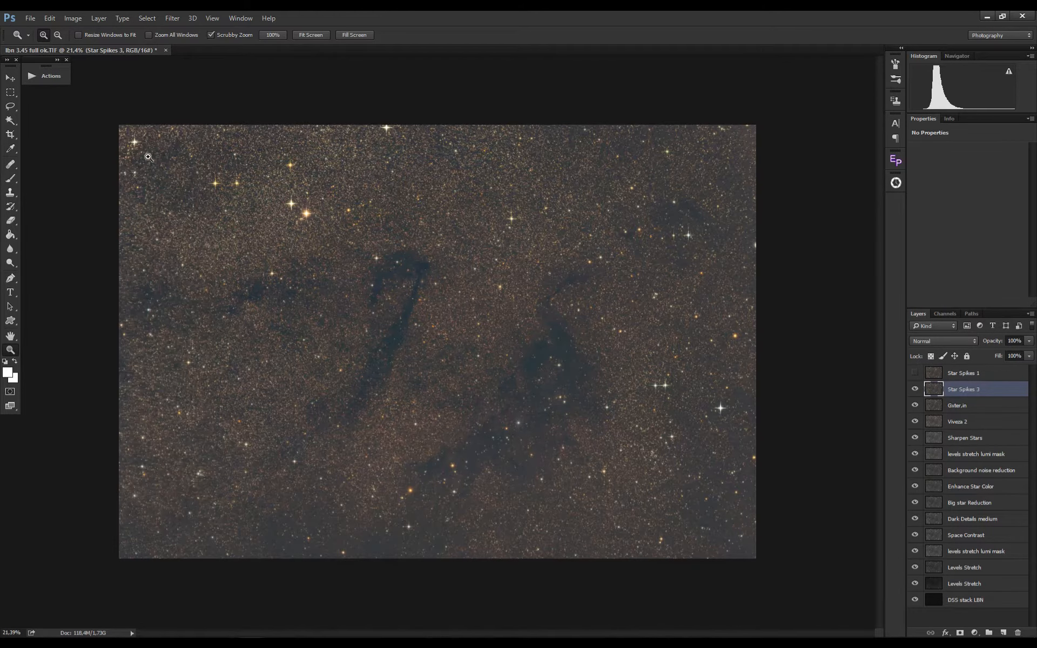
left_click(454, 355)
left_click(916, 378)
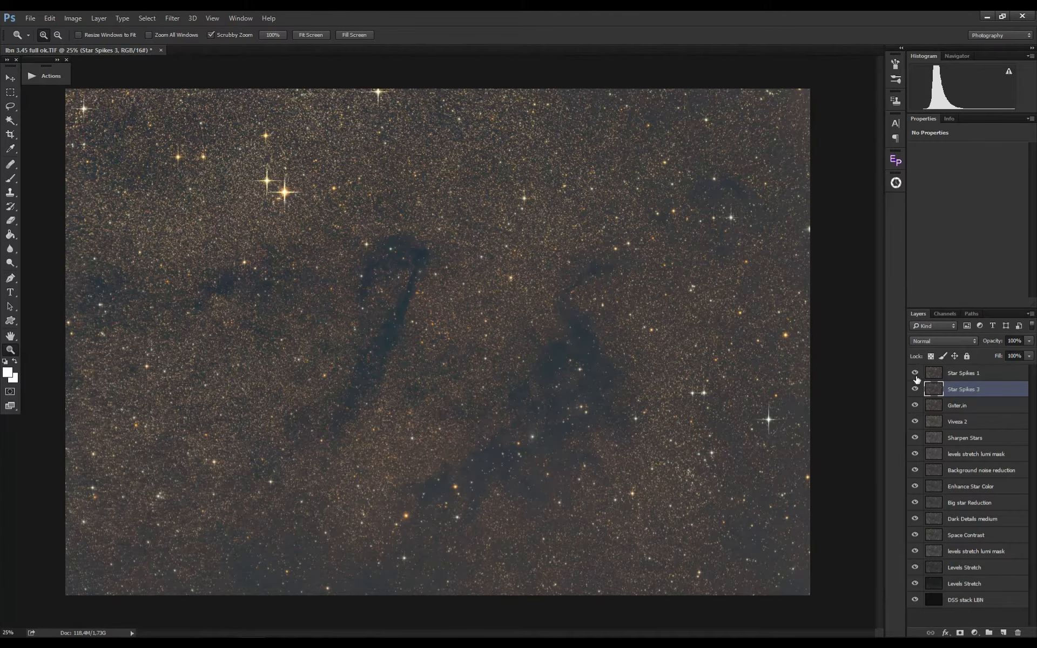
left_click(917, 378)
left_click(916, 378)
left_click(917, 376)
Add a black mask to Star Spikes 3 and paint white over the bright orange stars in the image's upper-left area
left_click(960, 633, "alt")
left_click(10, 178)
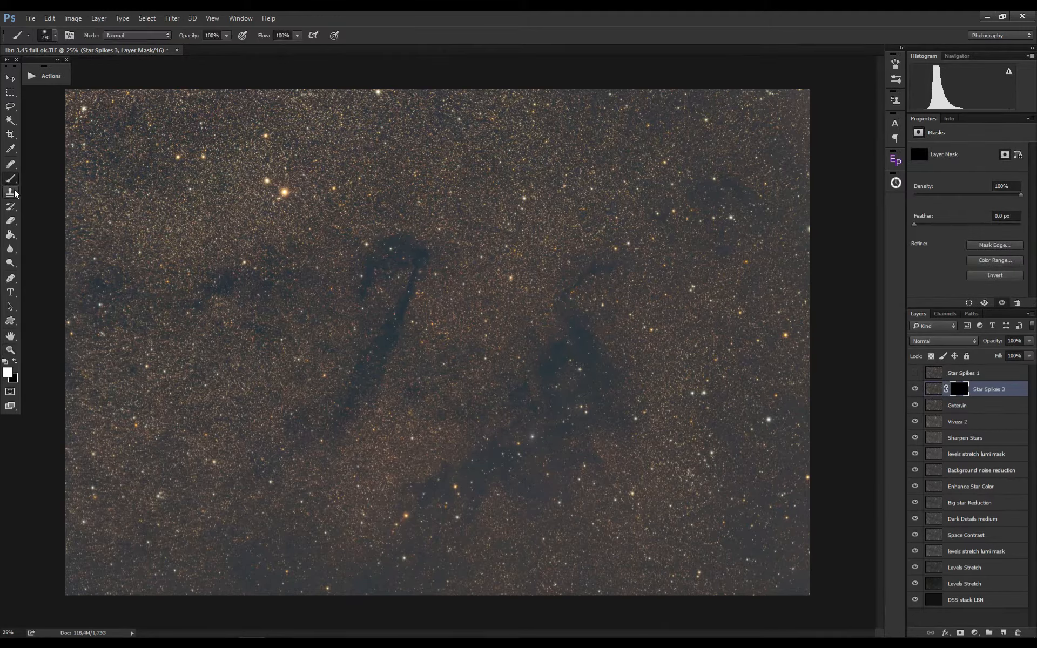
left_click_drag(234, 260, 265, 258)
left_click(274, 187)
left_click(185, 161)
Show Star Spikes 1, add a black mask to it, and reveal the spikes of the bright star near the image's right edge
left_click(915, 373)
left_click(934, 372)
left_click(961, 632, "alt")
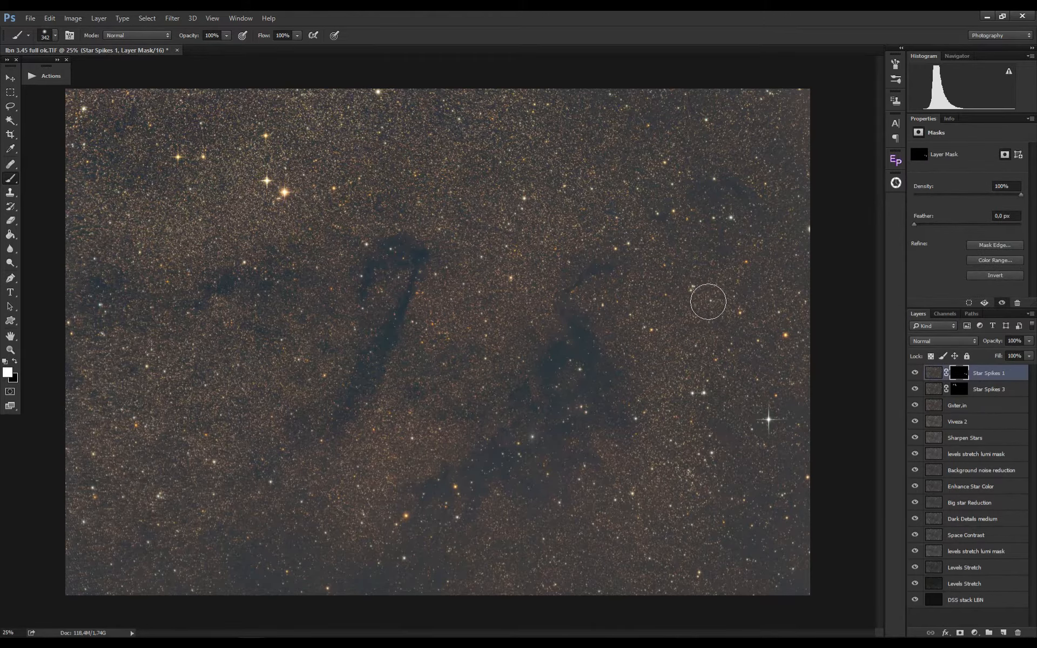
Hide Star Spikes 1 and paint the Star Spikes 3 mask white over the close star pair and the bright star in the image's upper-right area
left_click(916, 373)
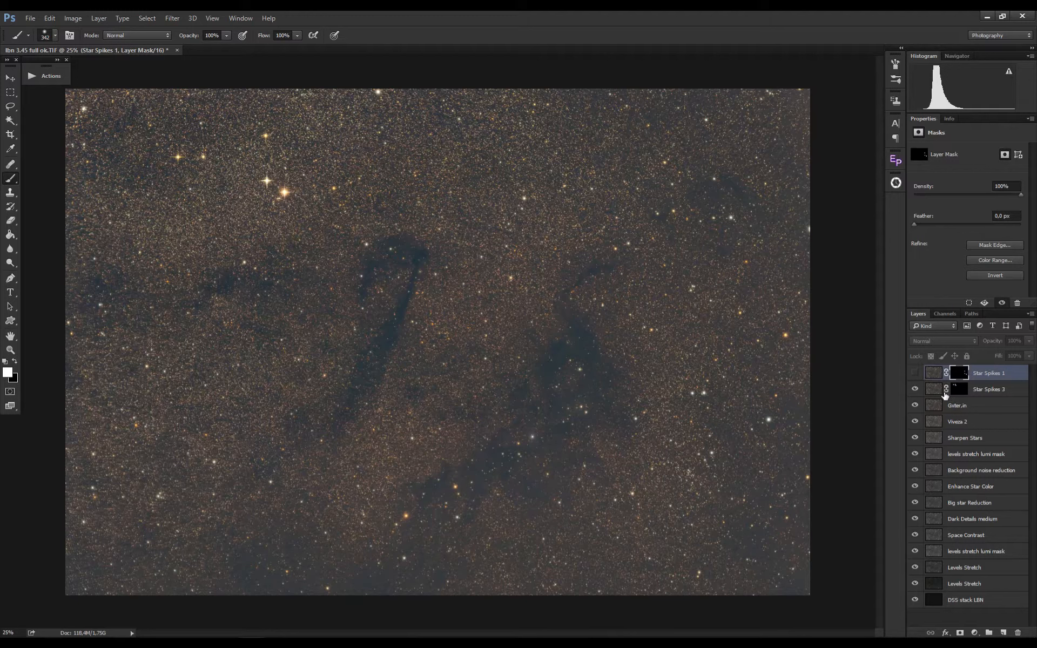
left_click(946, 395)
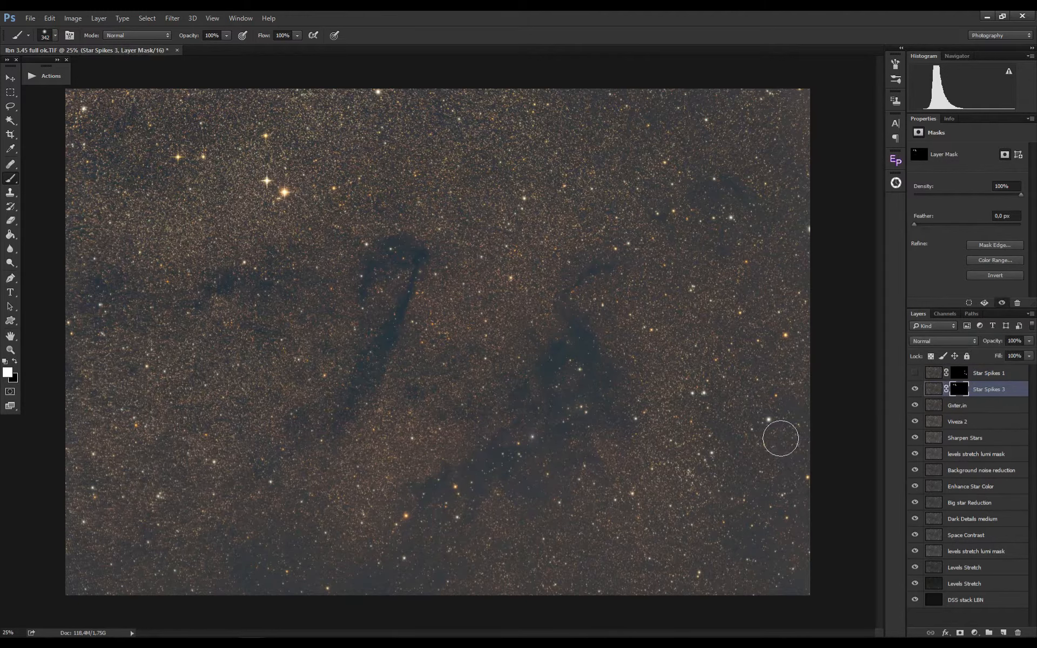
left_click(698, 394)
left_click(732, 218)
Show Star Spikes 1, compare it with its mask off and on, and paint the mask white over the star in the image's upper-left corner
left_click(915, 373)
left_click(968, 378)
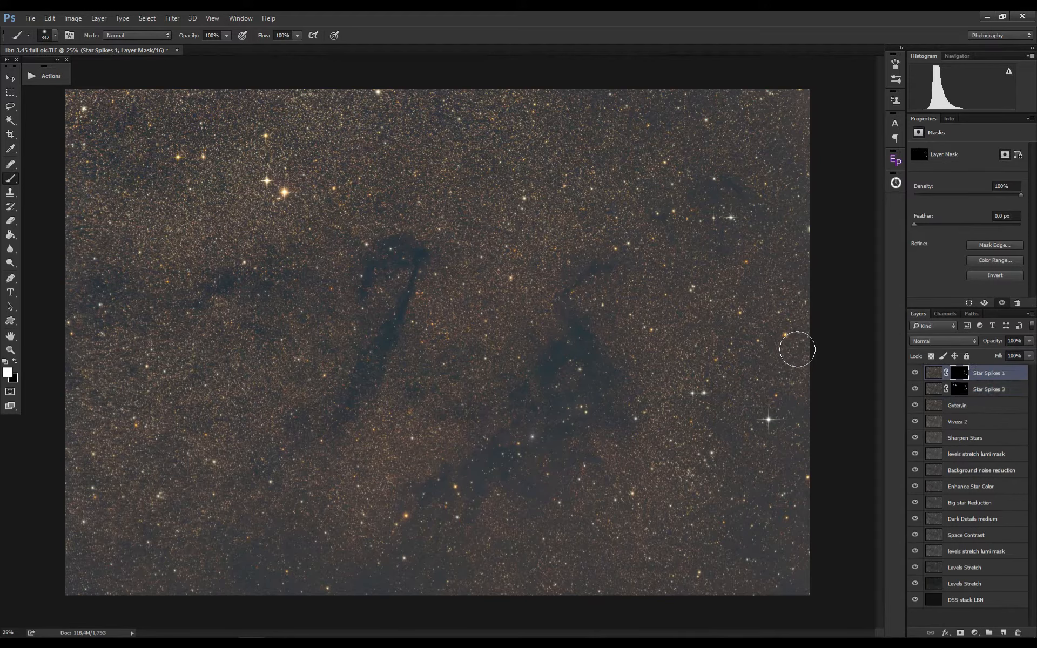
left_click(962, 378, "shift")
left_click(962, 377, "shift")
left_click(962, 377, "shift")
left_click(962, 378, "shift")
left_click(83, 109)
left_click(7, 352)
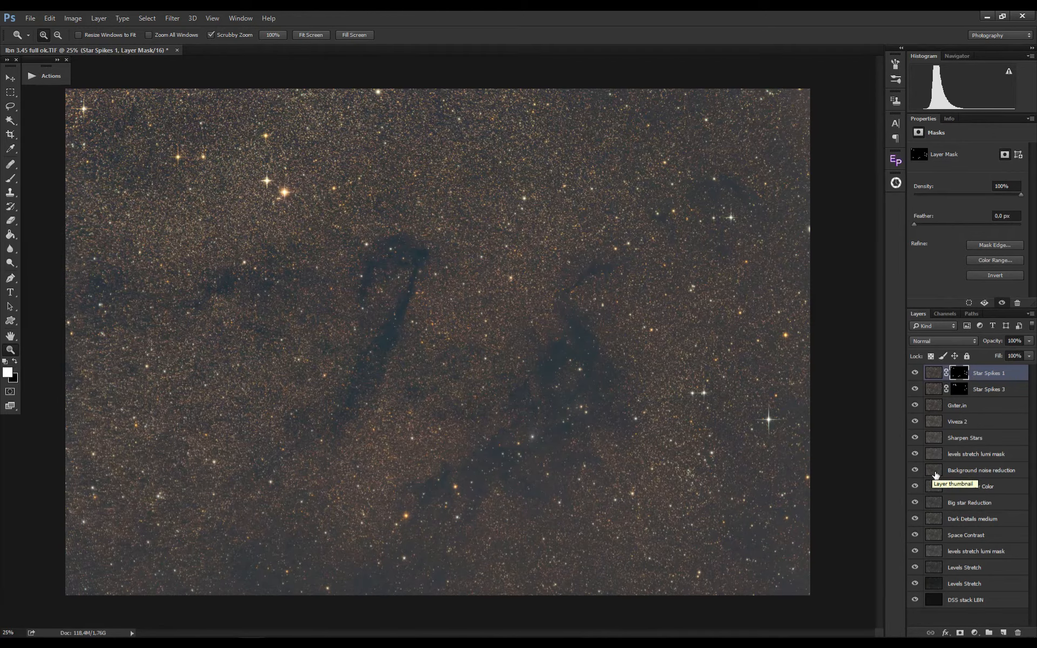
key("alt")
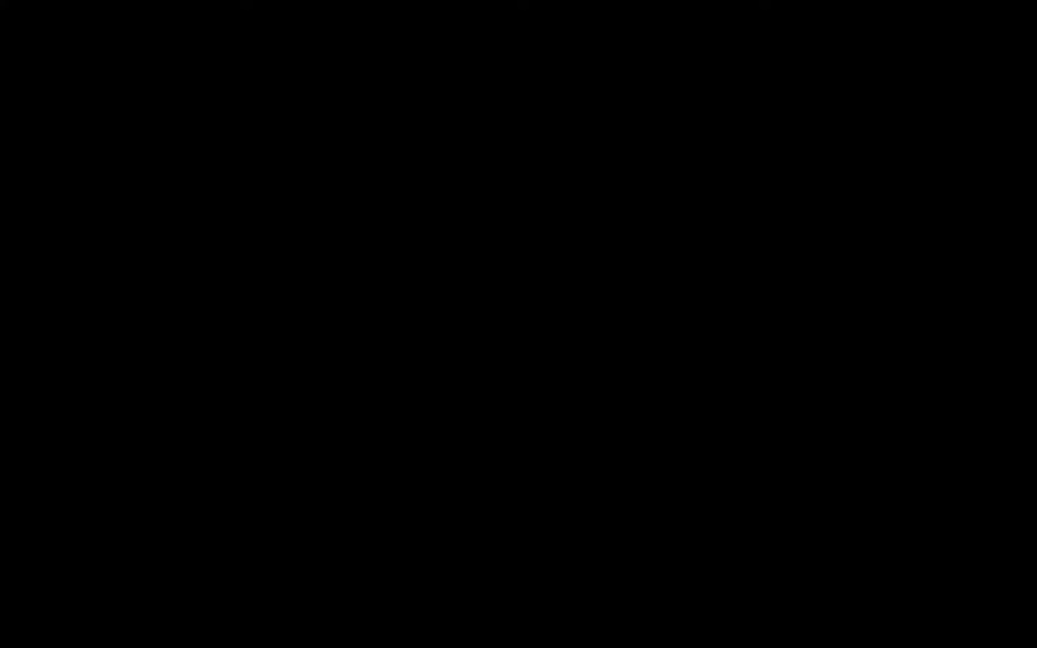